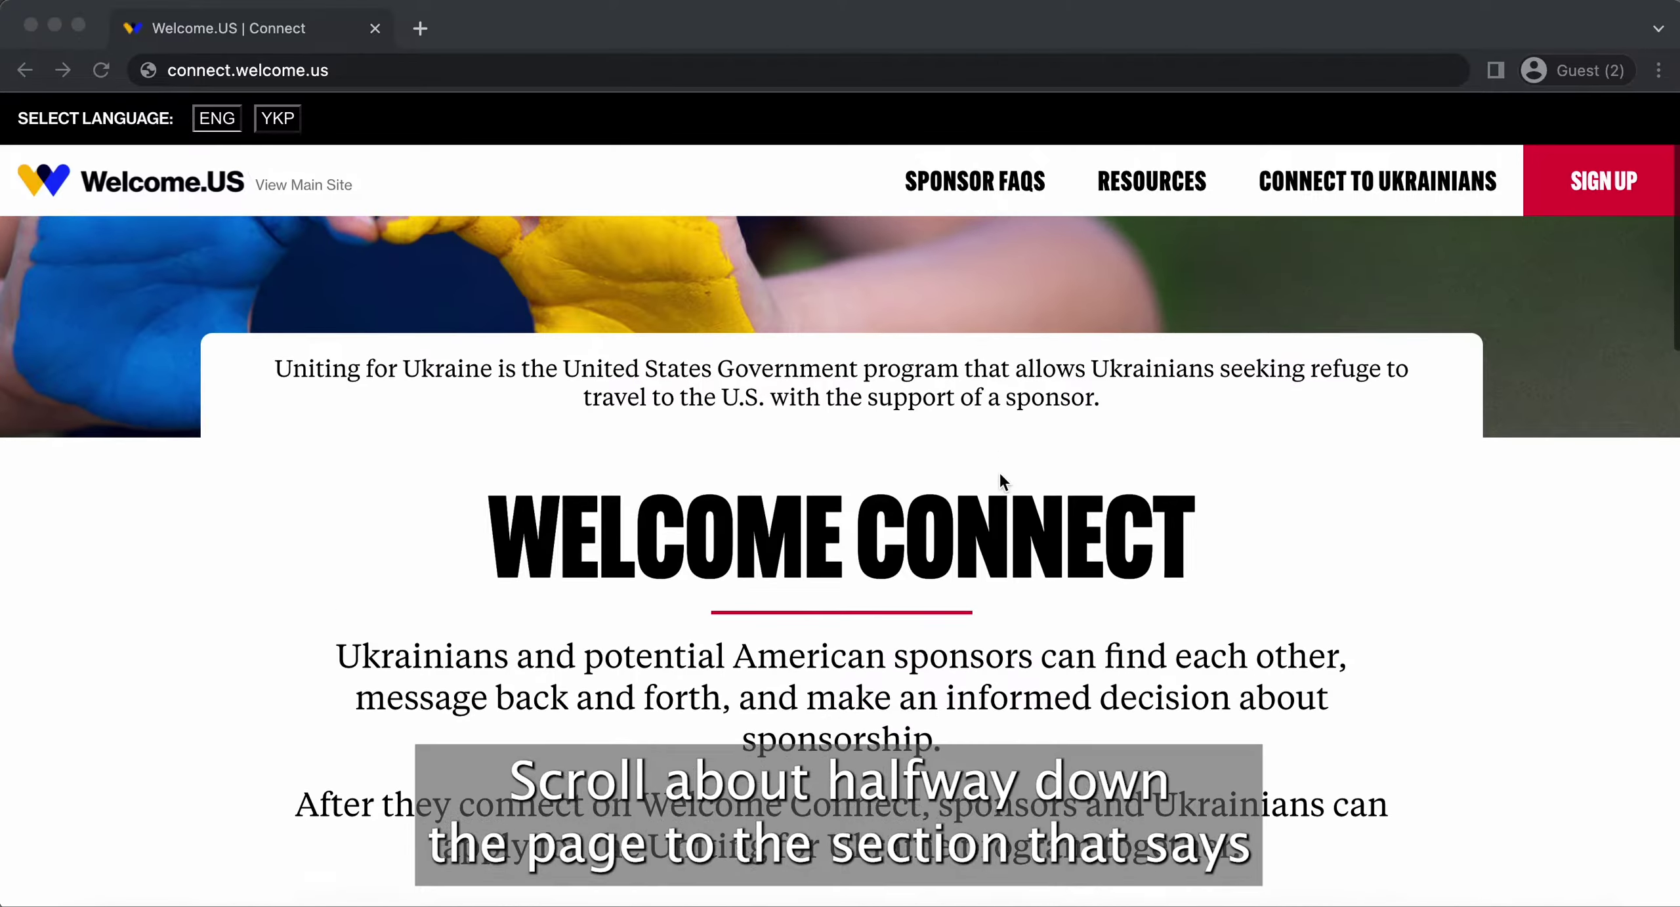
{"action": "scroll", "coordinate": [1000, 475], "scroll_direction": "down", "scroll_amount": 1}
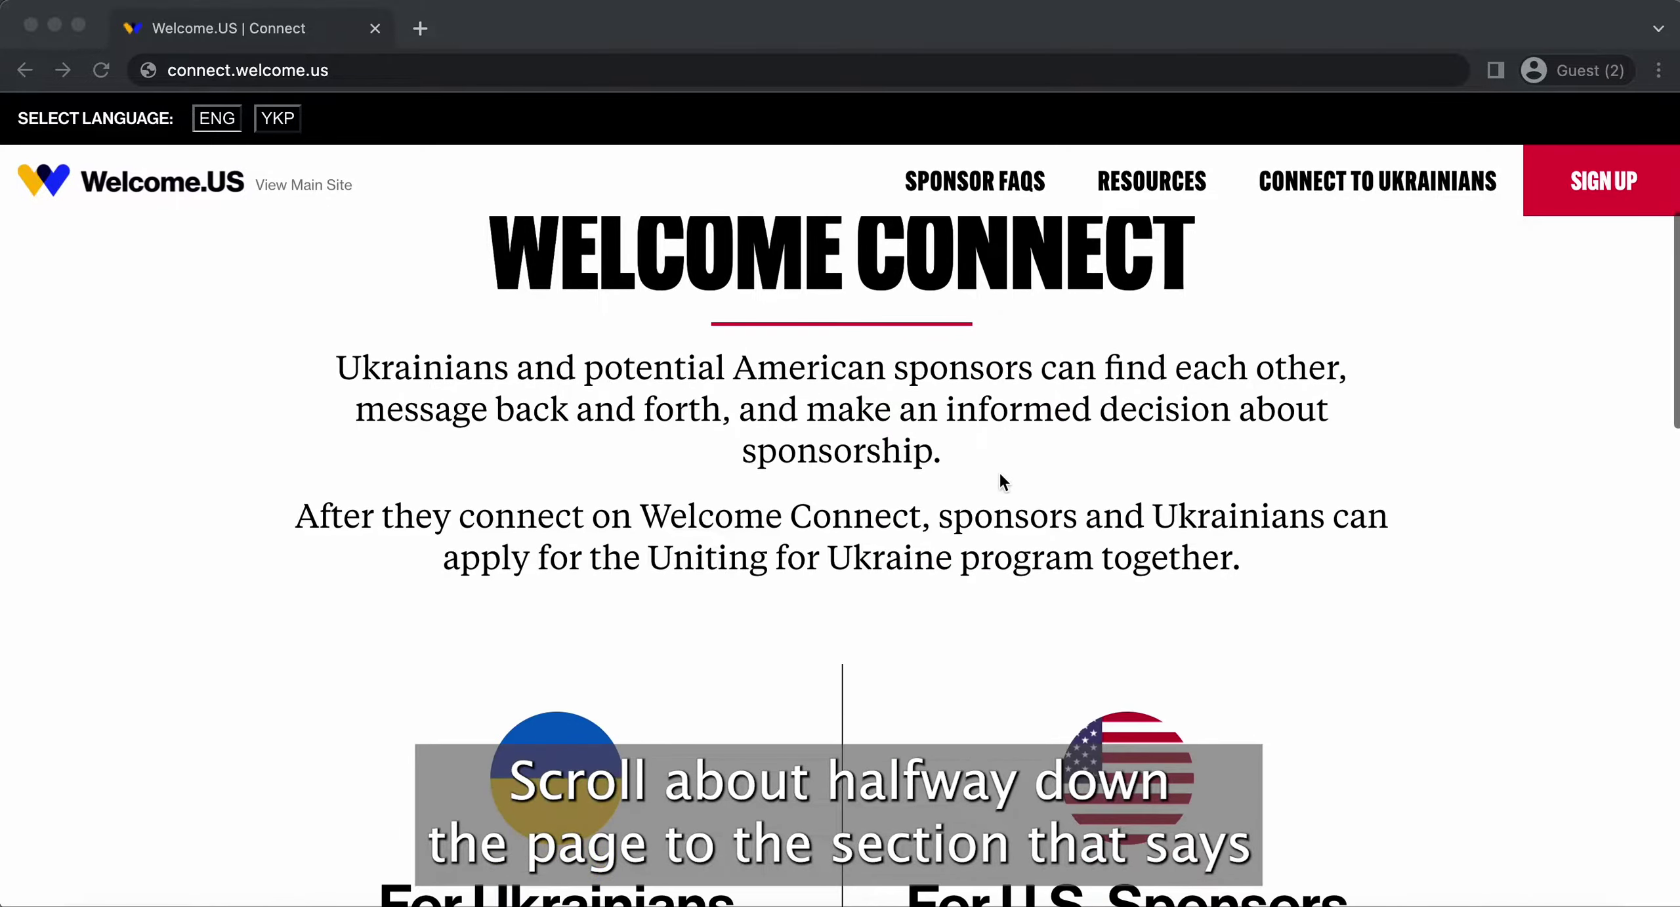
{"action": "scroll", "coordinate": [1000, 475], "scroll_direction": "down", "scroll_amount": 2}
{"action": "scroll", "coordinate": [1000, 475], "scroll_direction": "down", "scroll_amount": 3}
{"action": "scroll", "coordinate": [999, 482], "scroll_direction": "down", "scroll_amount": 1}
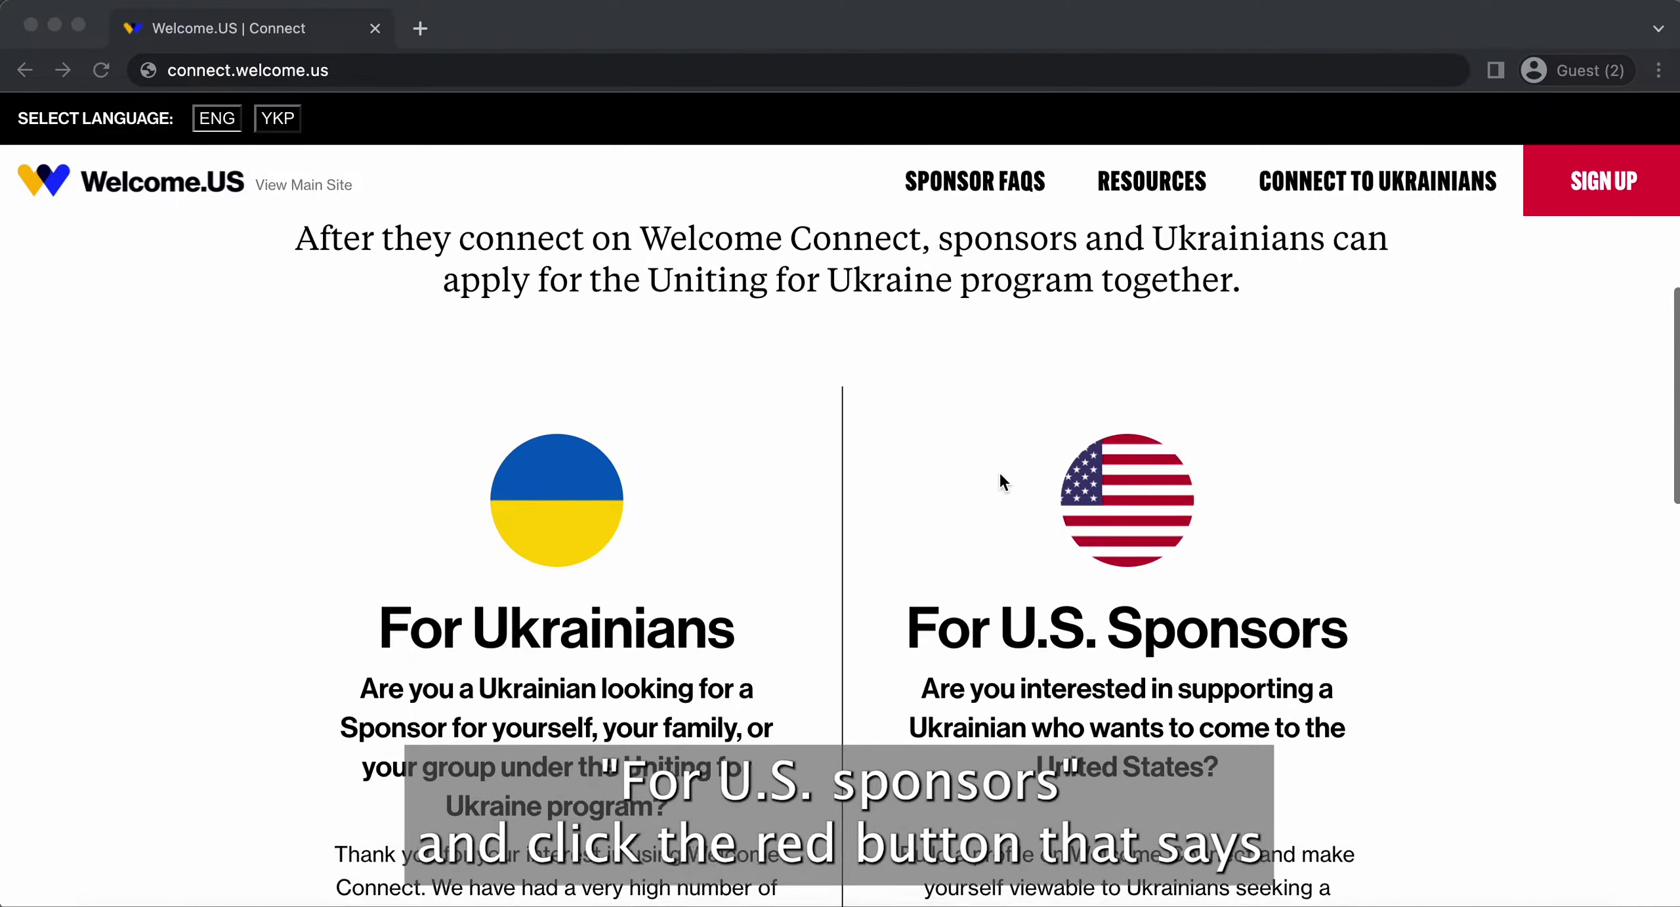
{"action": "scroll", "coordinate": [999, 481], "scroll_direction": "down", "scroll_amount": 3}
{"action": "scroll", "coordinate": [1000, 478], "scroll_direction": "down", "scroll_amount": 2}
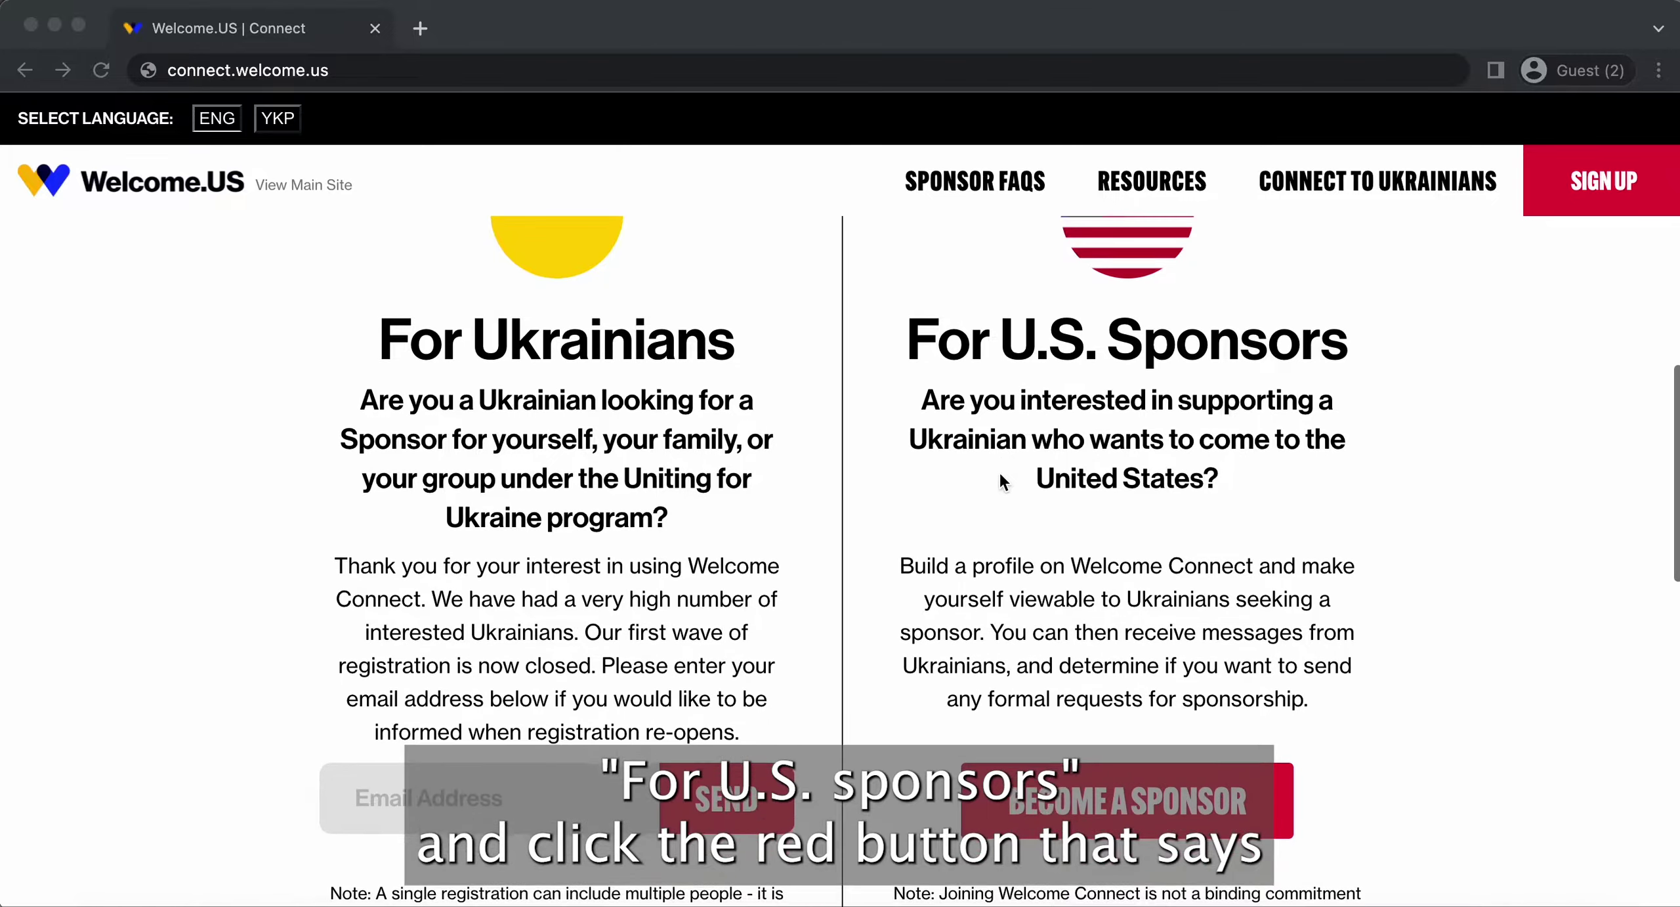
{"action": "scroll", "coordinate": [1000, 477], "scroll_direction": "down", "scroll_amount": 1}
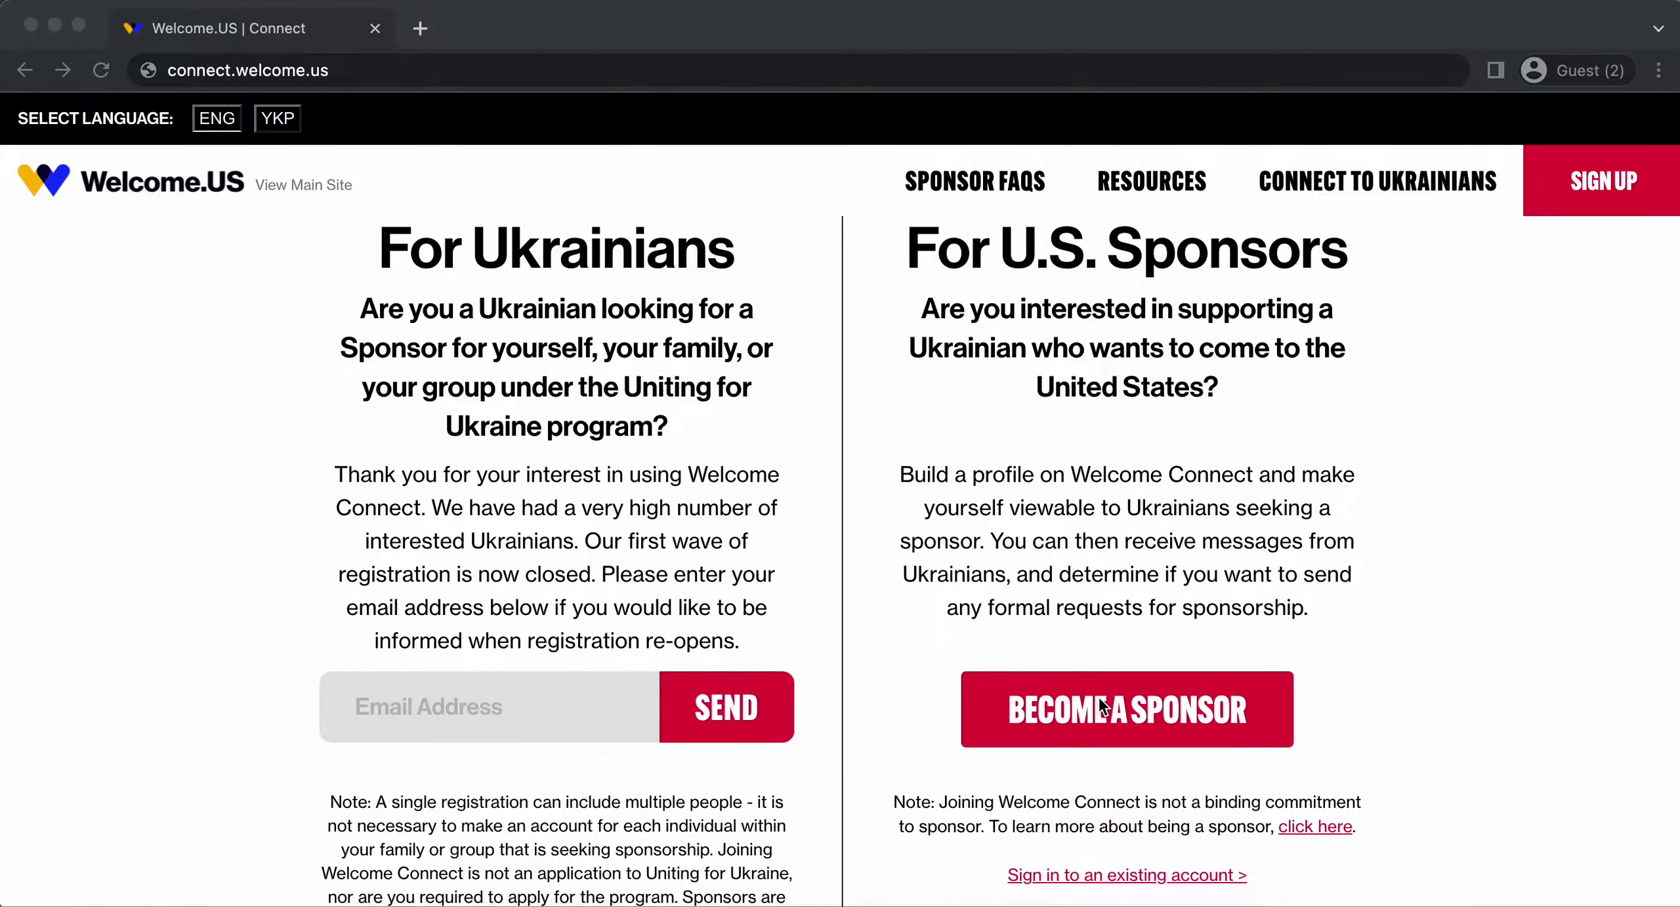
{"action": "left_click", "coordinate": [1102, 716]}
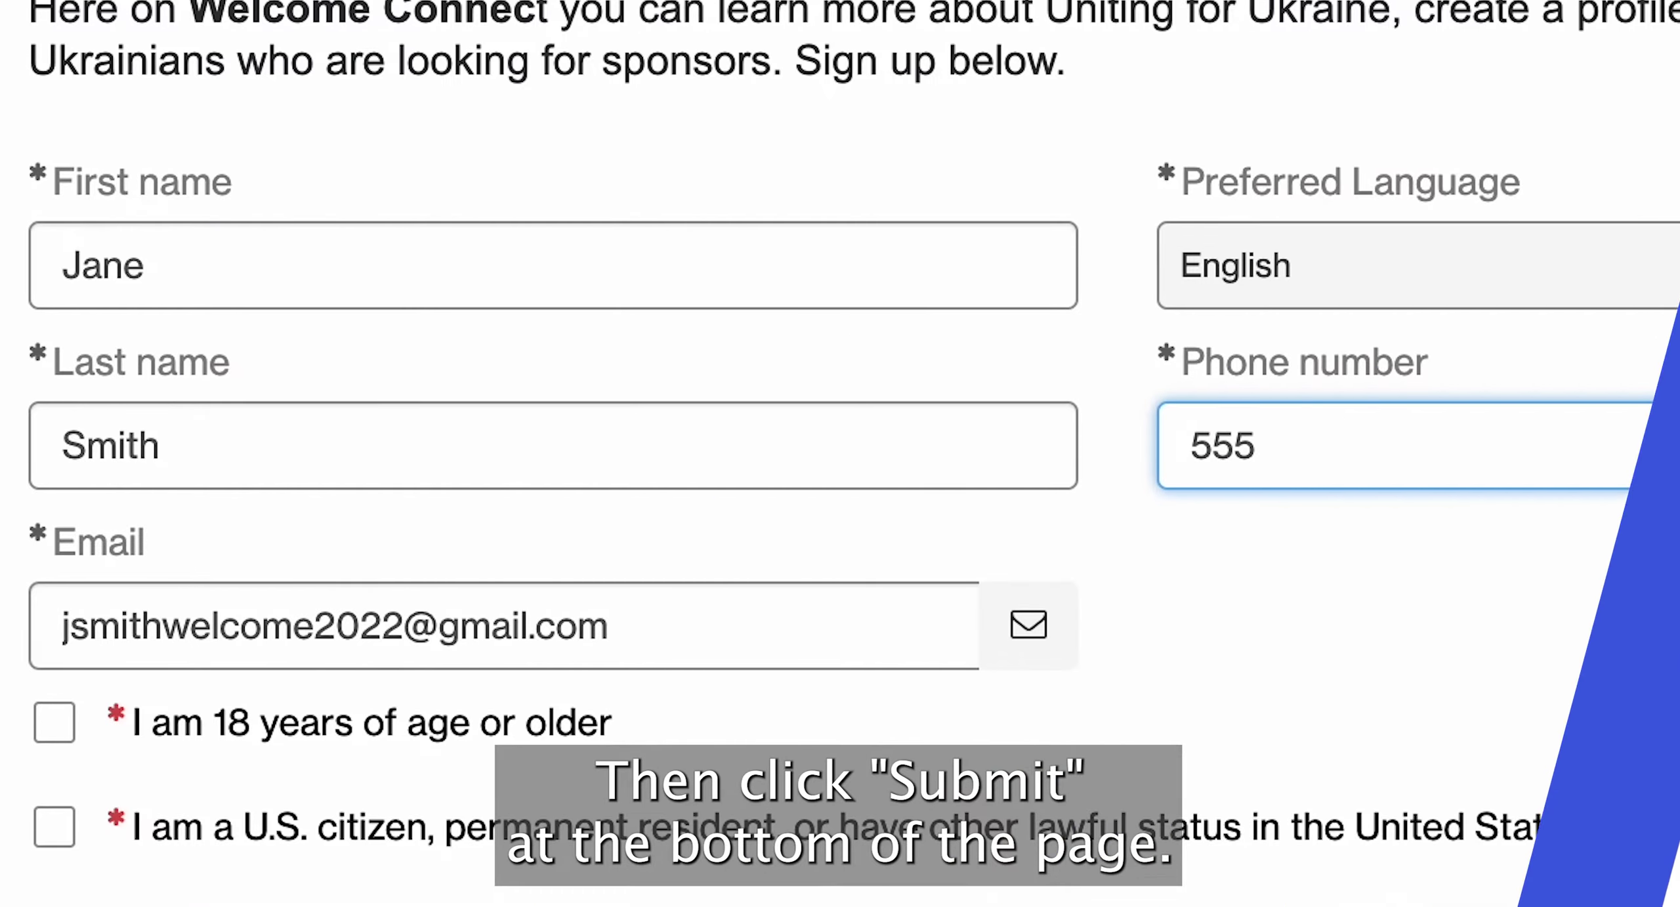
{"action": "type", "text": "-679-12"}
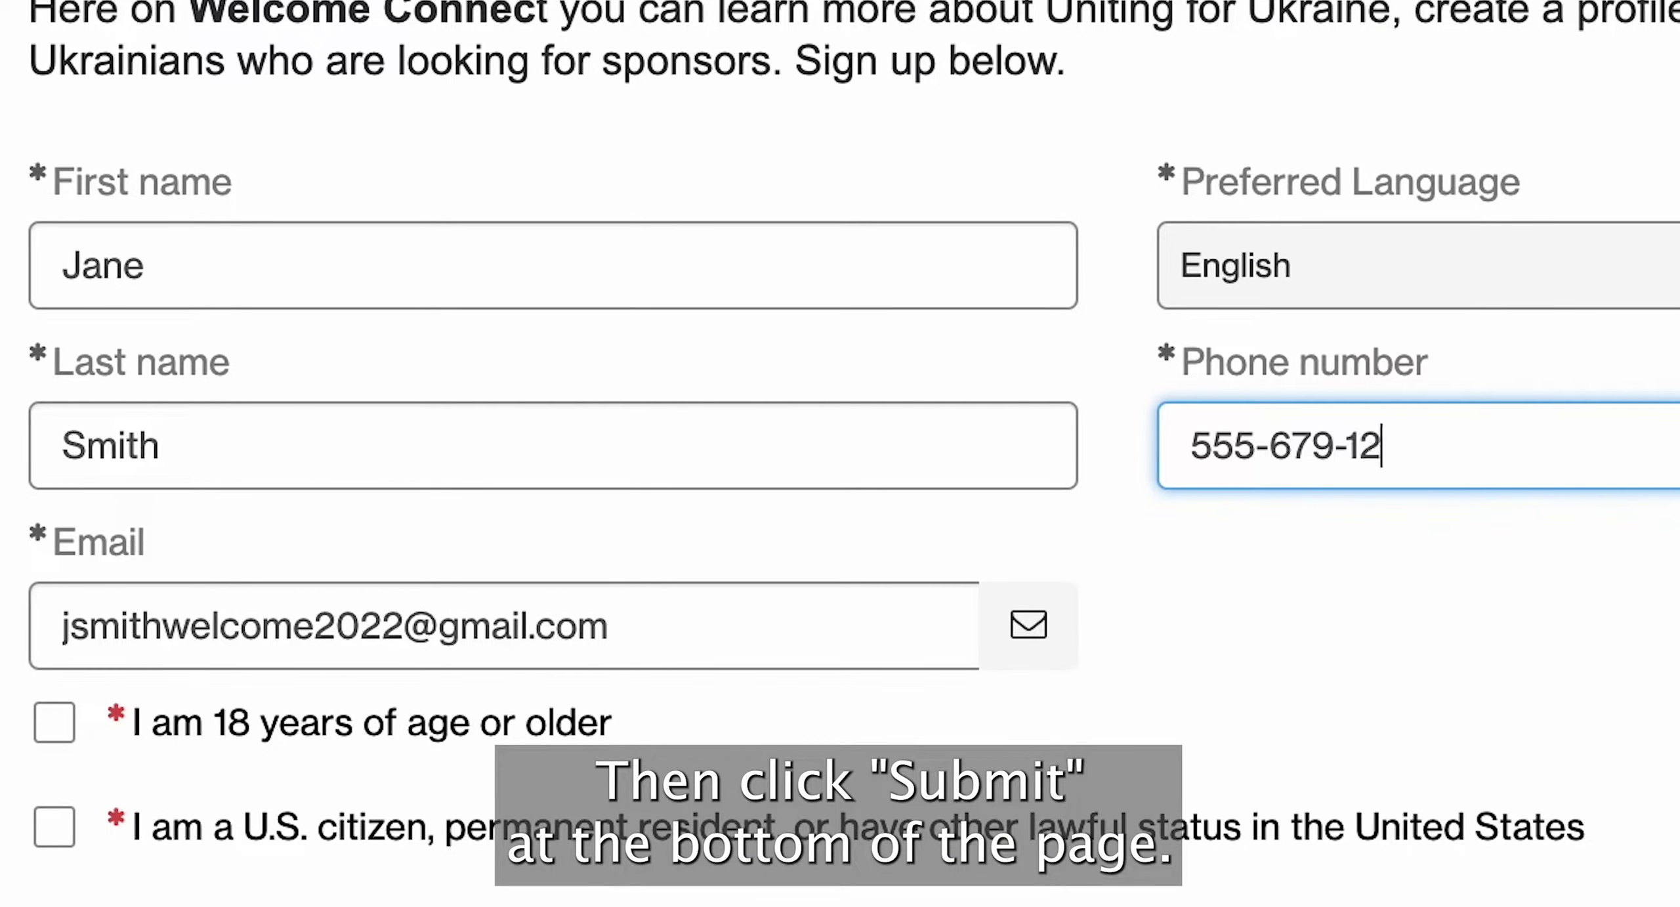
{"action": "type", "text": "12"}
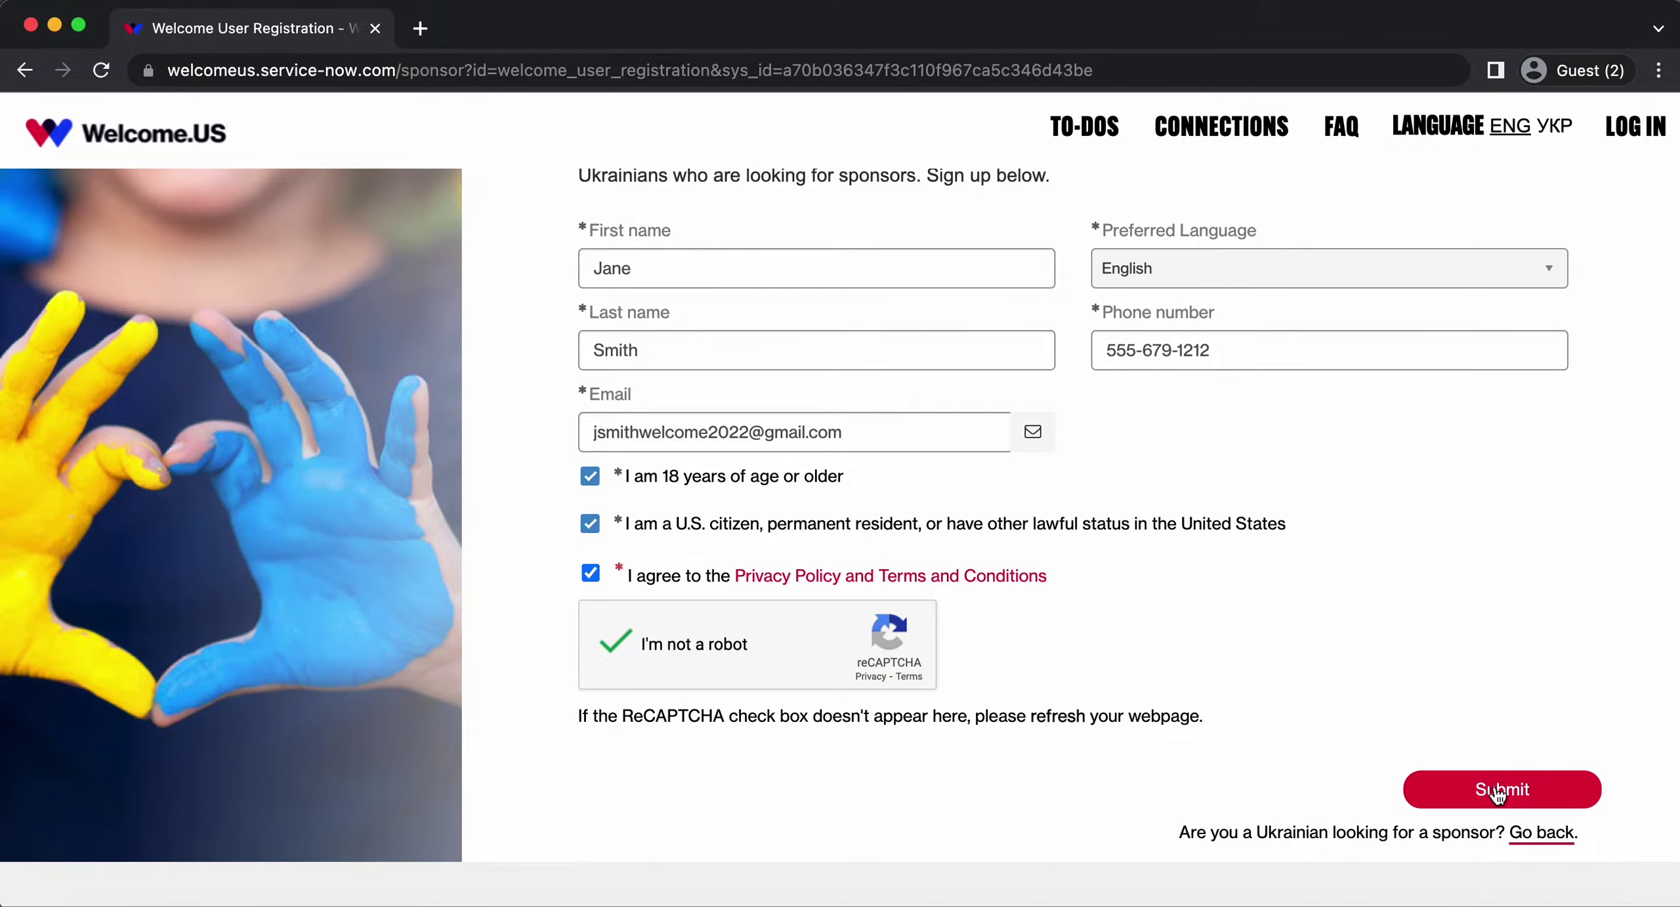
{"action": "left_click", "coordinate": [1497, 792]}
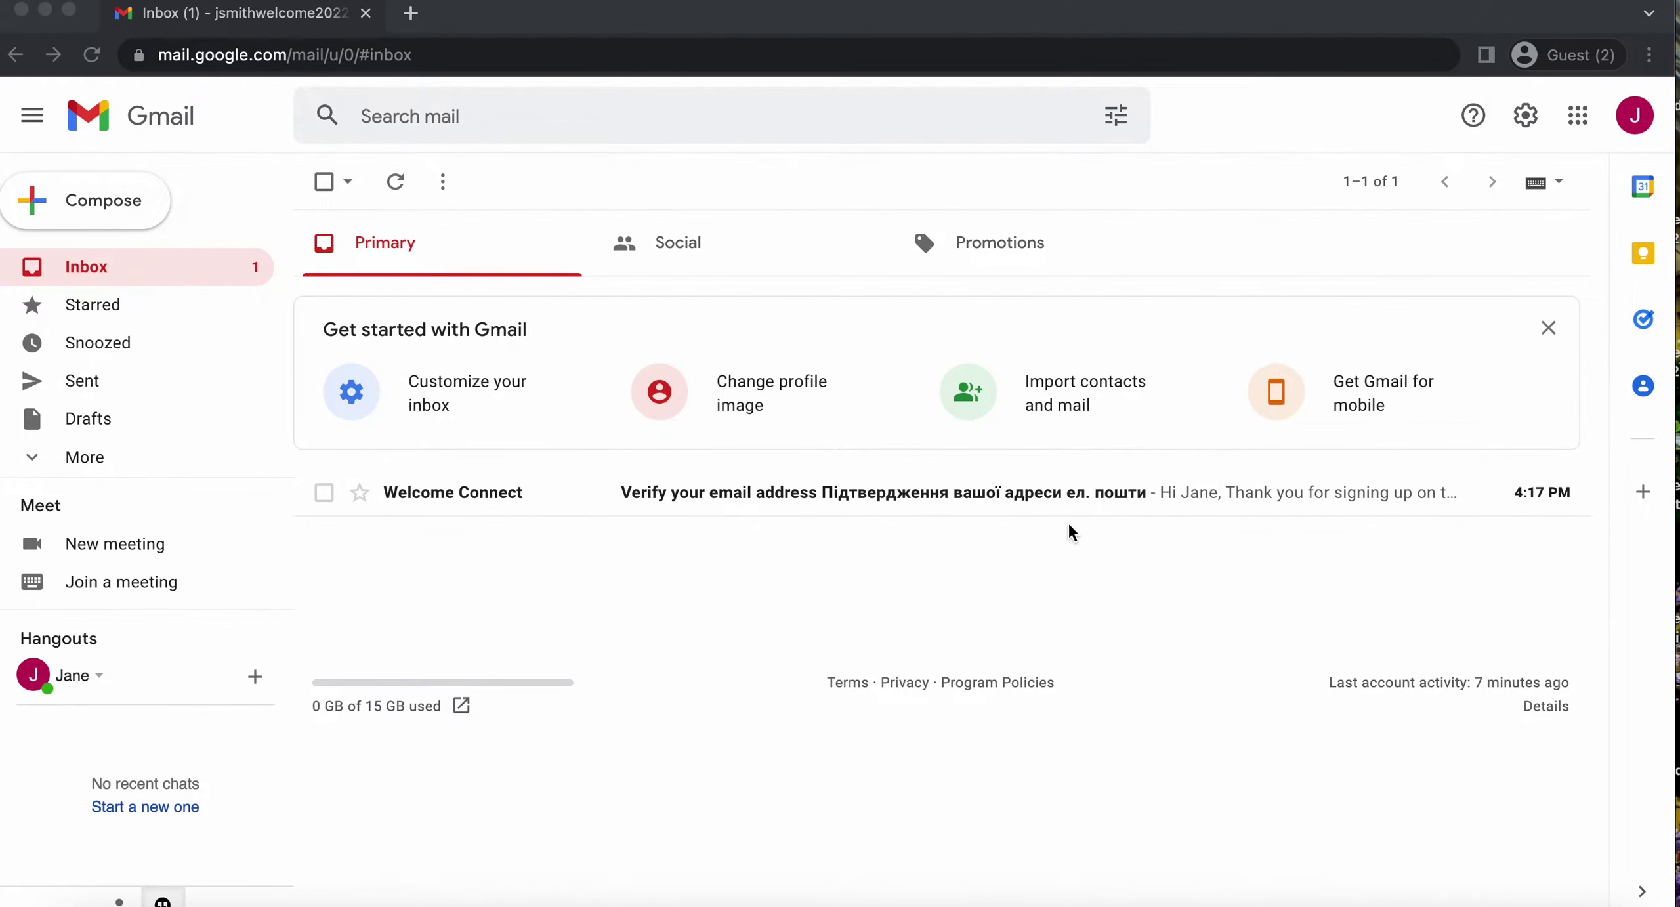
Confirm the email via the Verify your email address message, then open the Create Password email.
{"action": "left_click", "coordinate": [1071, 500]}
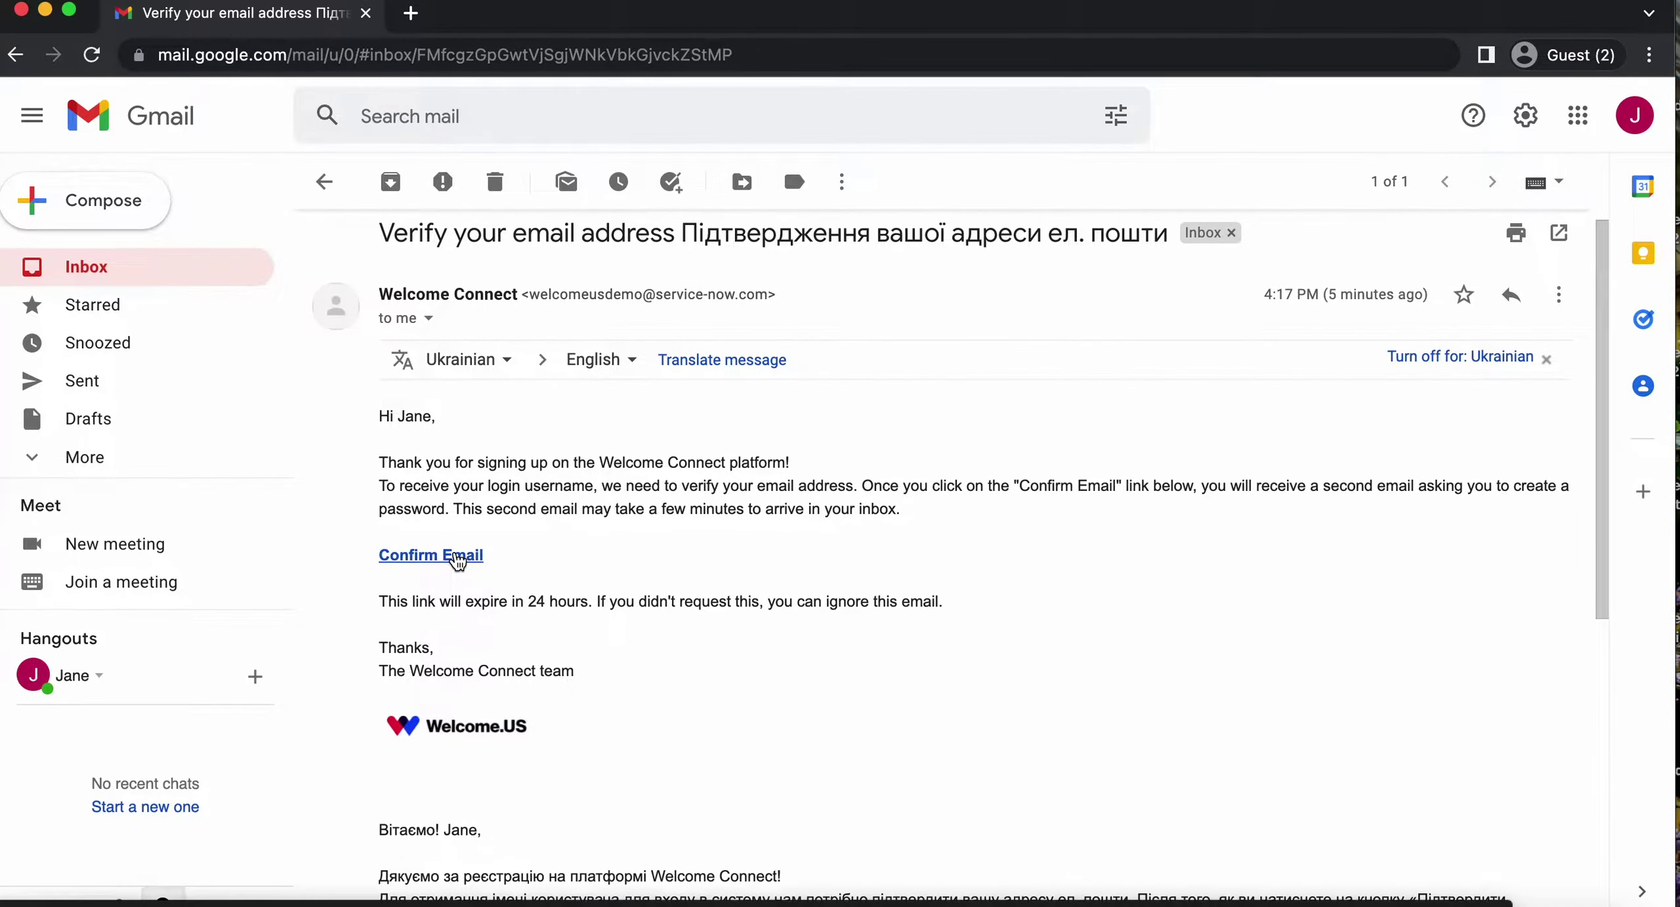
{"action": "left_click", "coordinate": [458, 560]}
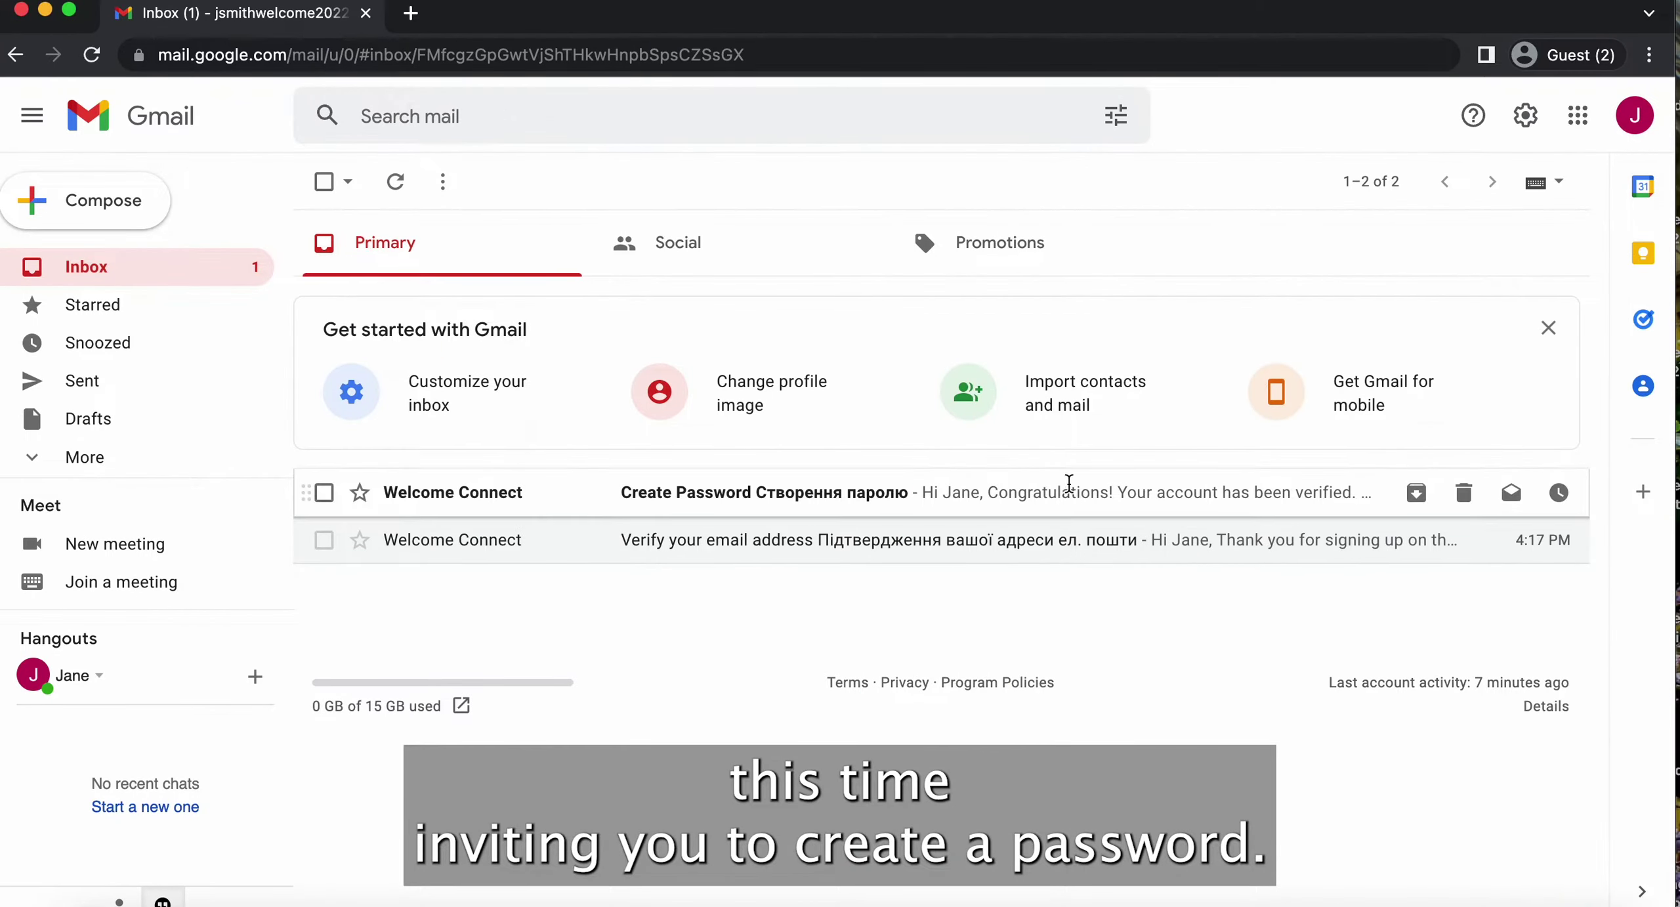
{"action": "left_click", "coordinate": [1069, 490]}
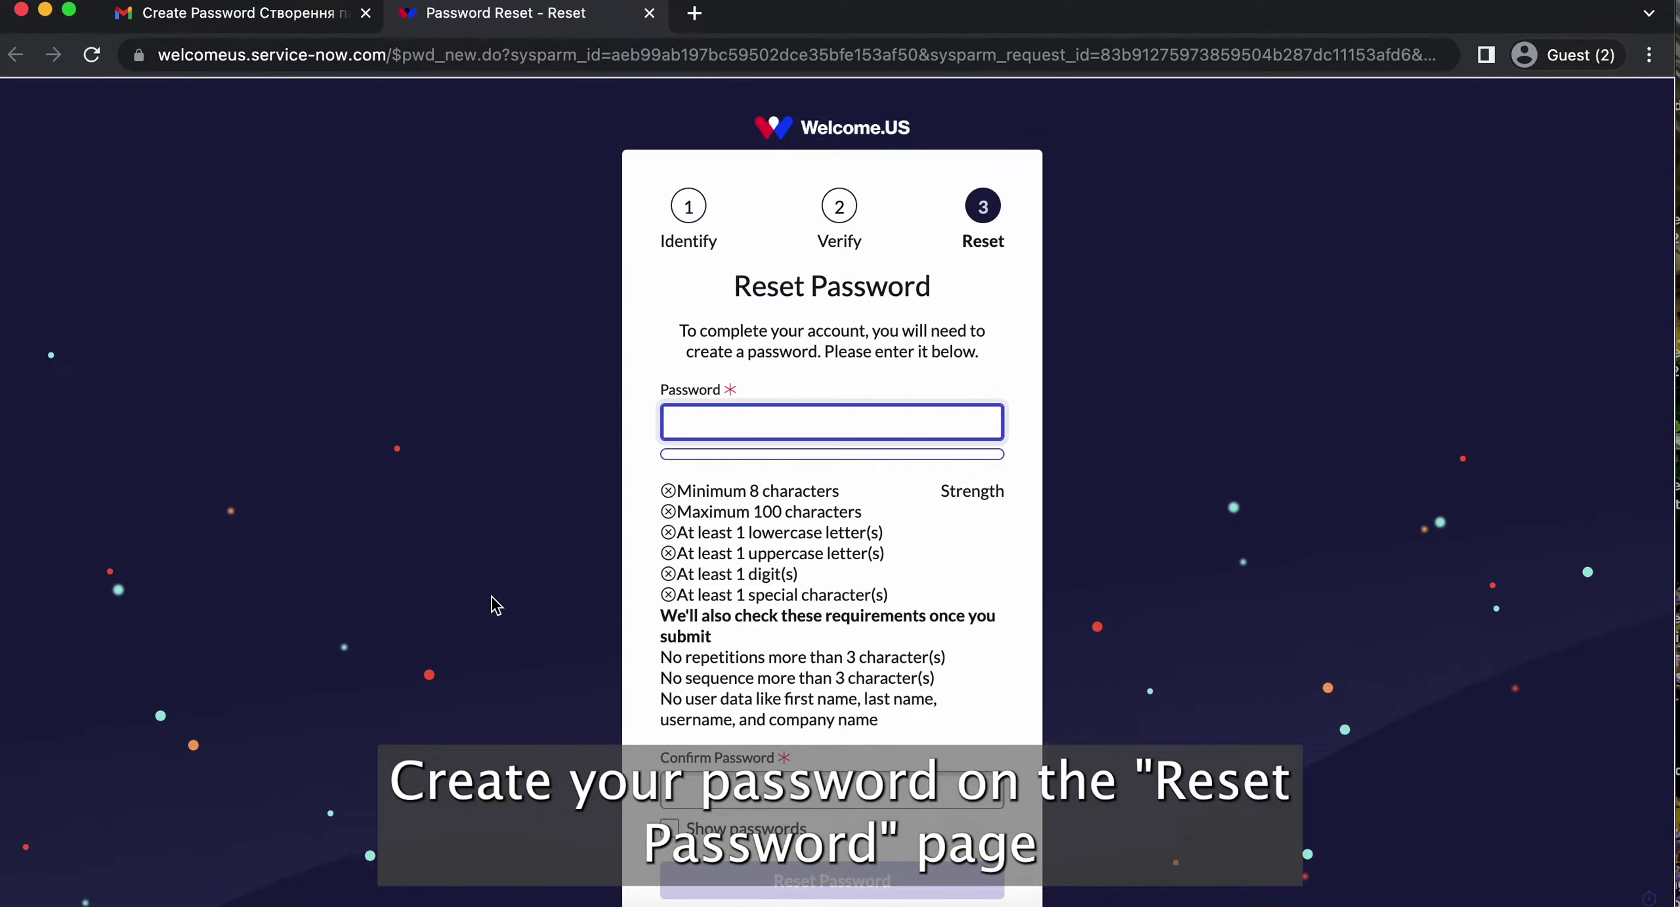
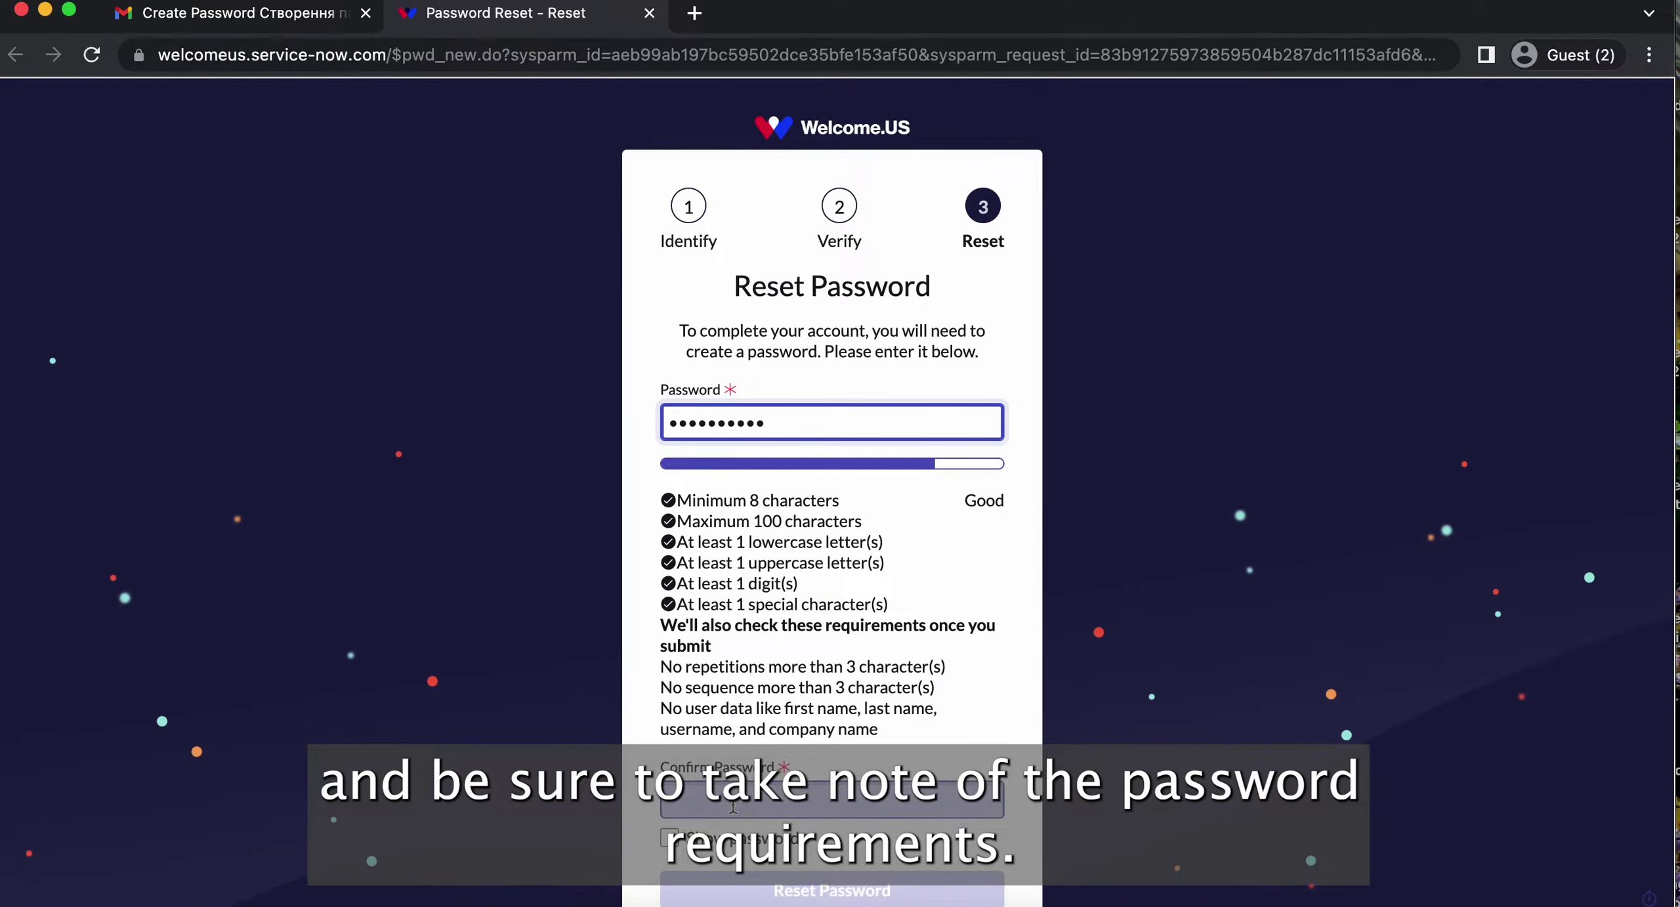
{"action": "left_click", "coordinate": [733, 806]}
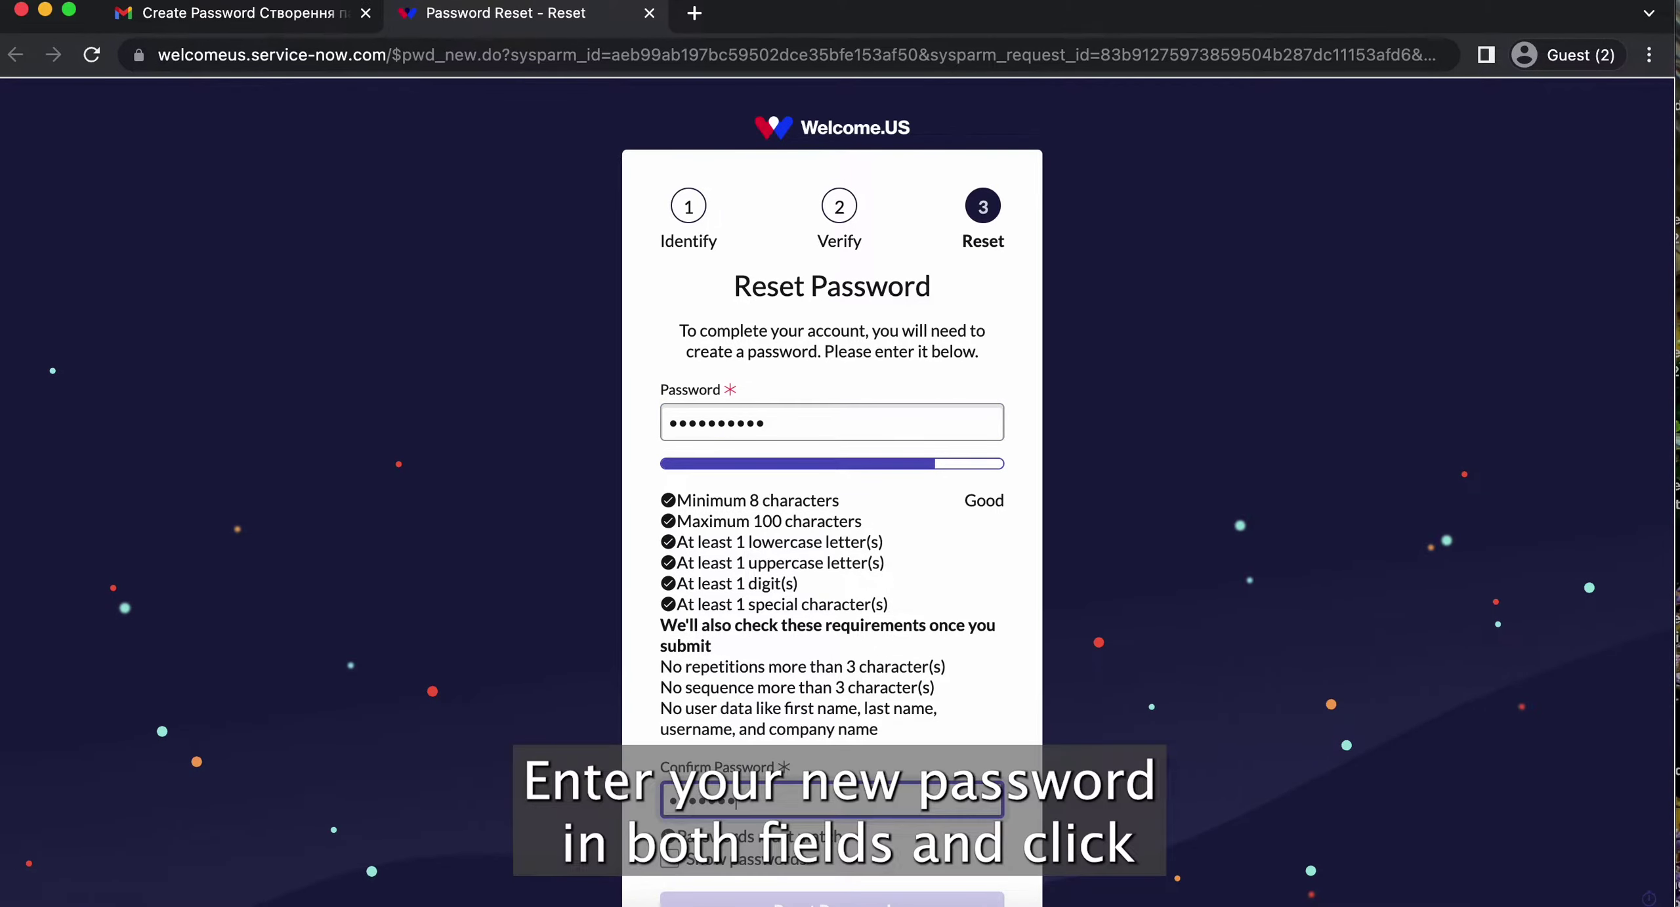
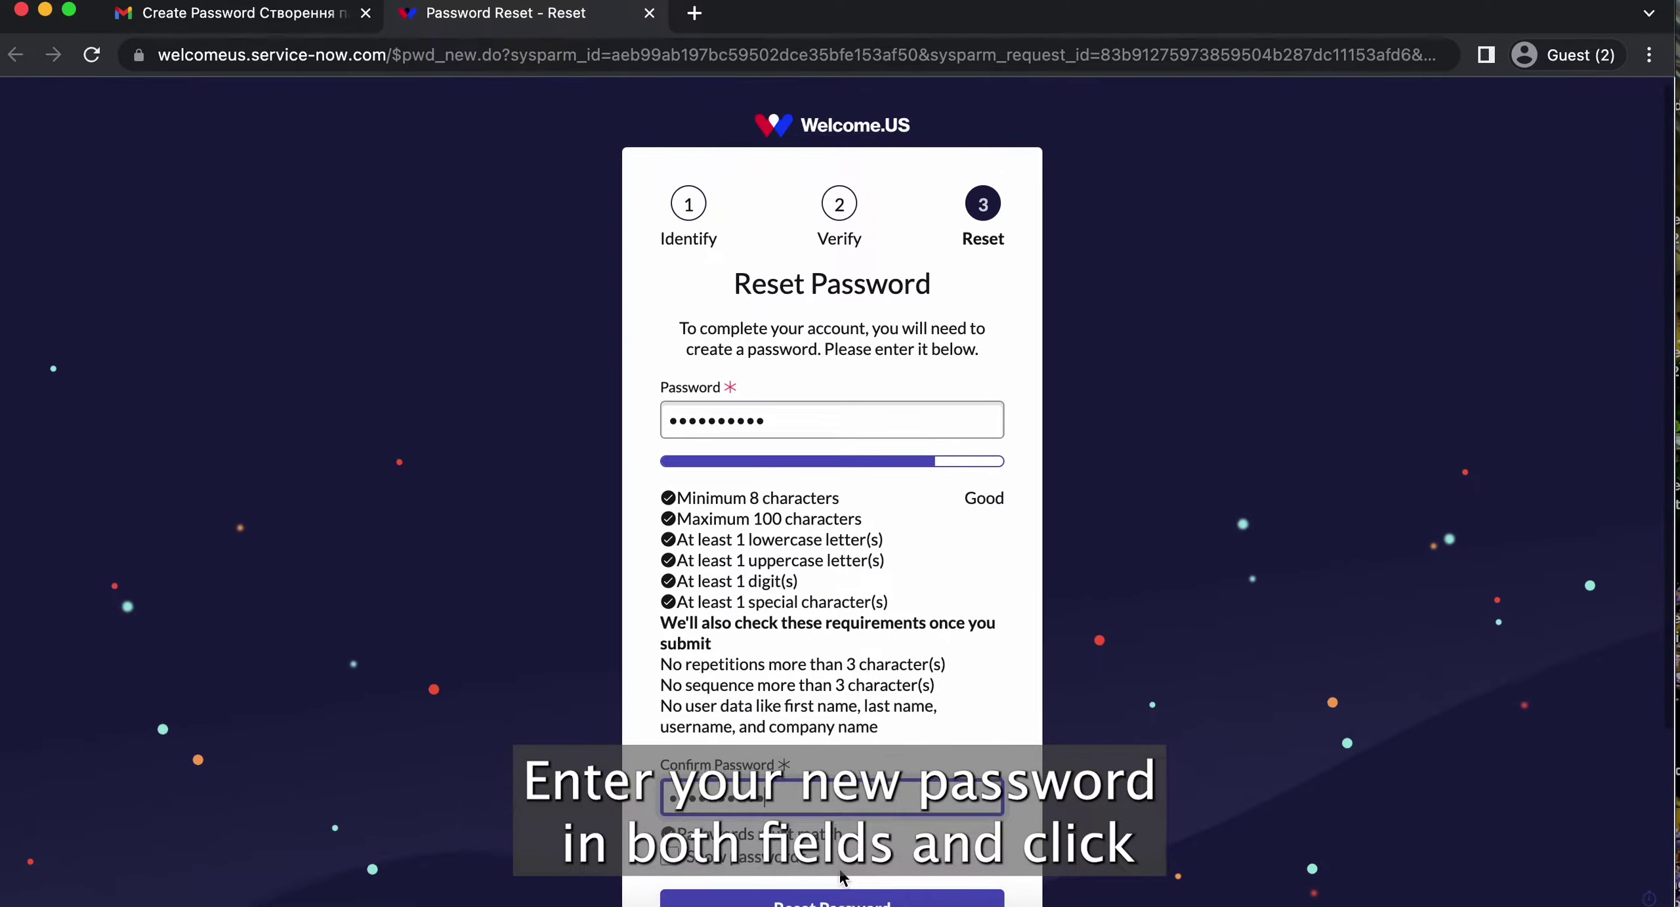
{"action": "scroll", "coordinate": [843, 878], "scroll_direction": "down", "scroll_amount": 2}
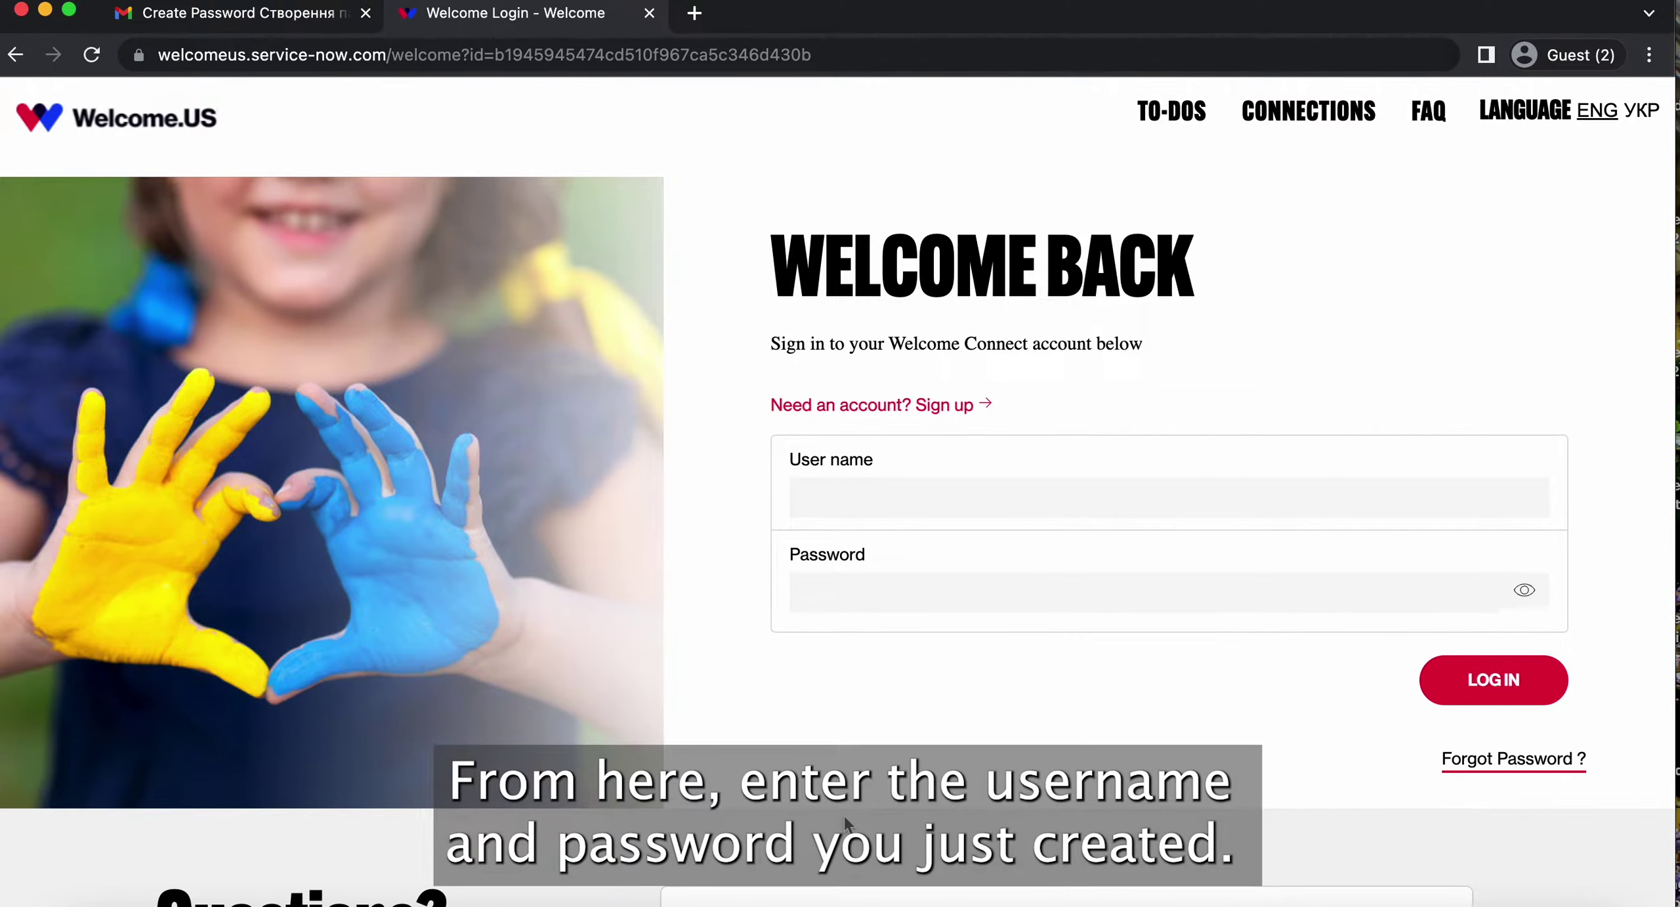
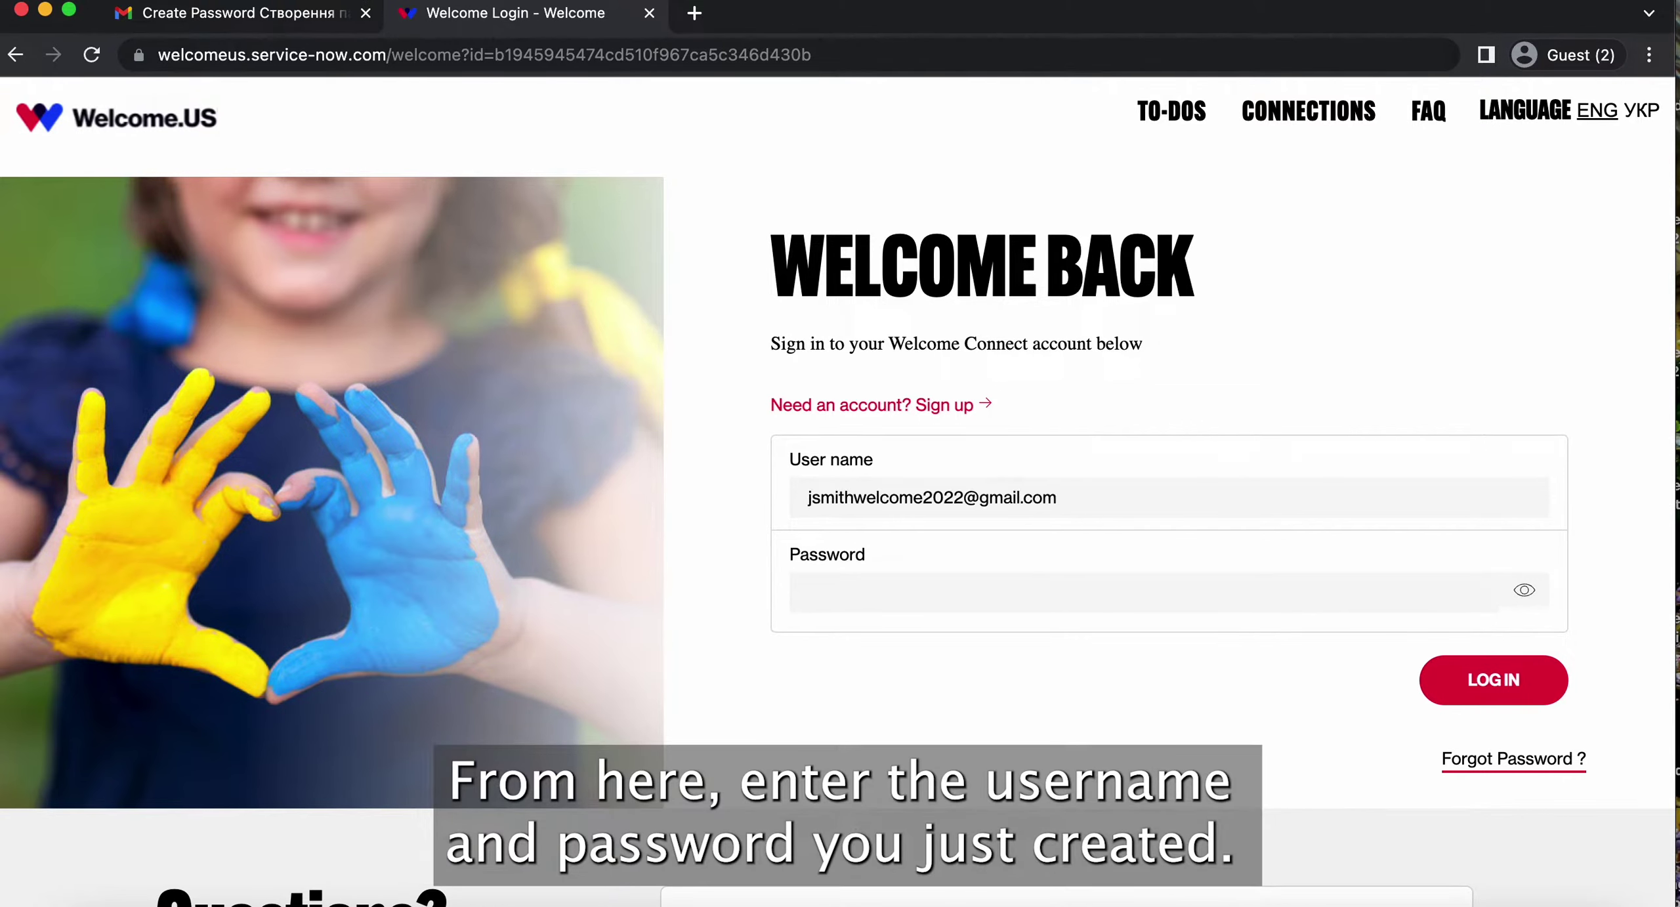
{"action": "type", "text": "••"}
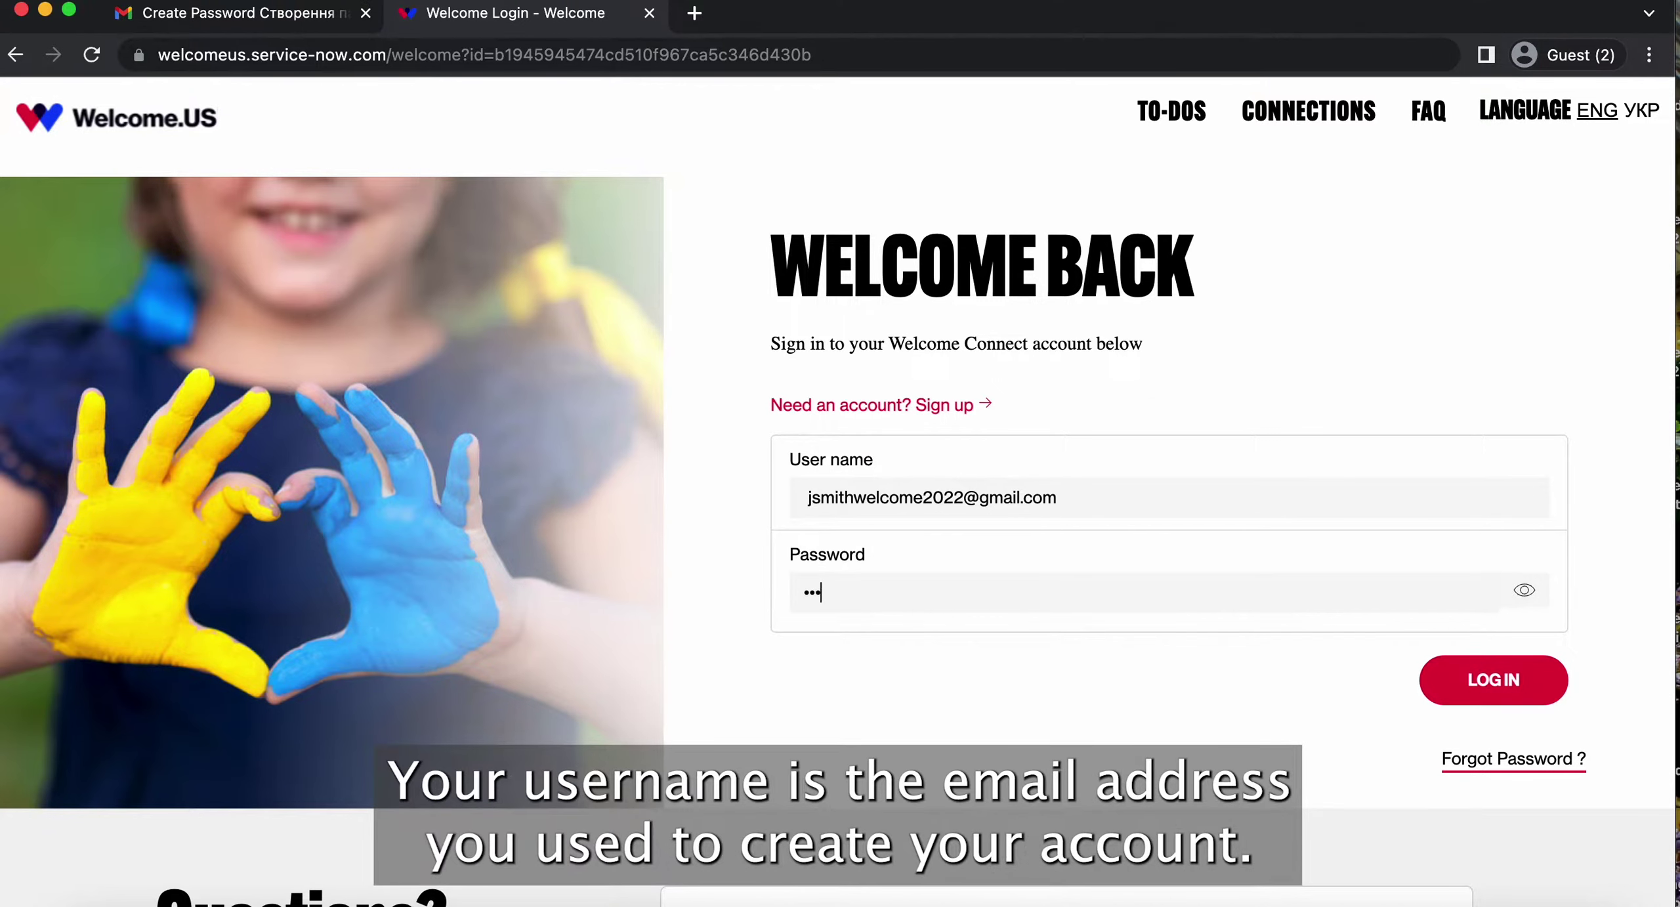
{"action": "type", "text": "••••••••"}
{"action": "left_click", "coordinate": [1500, 682]}
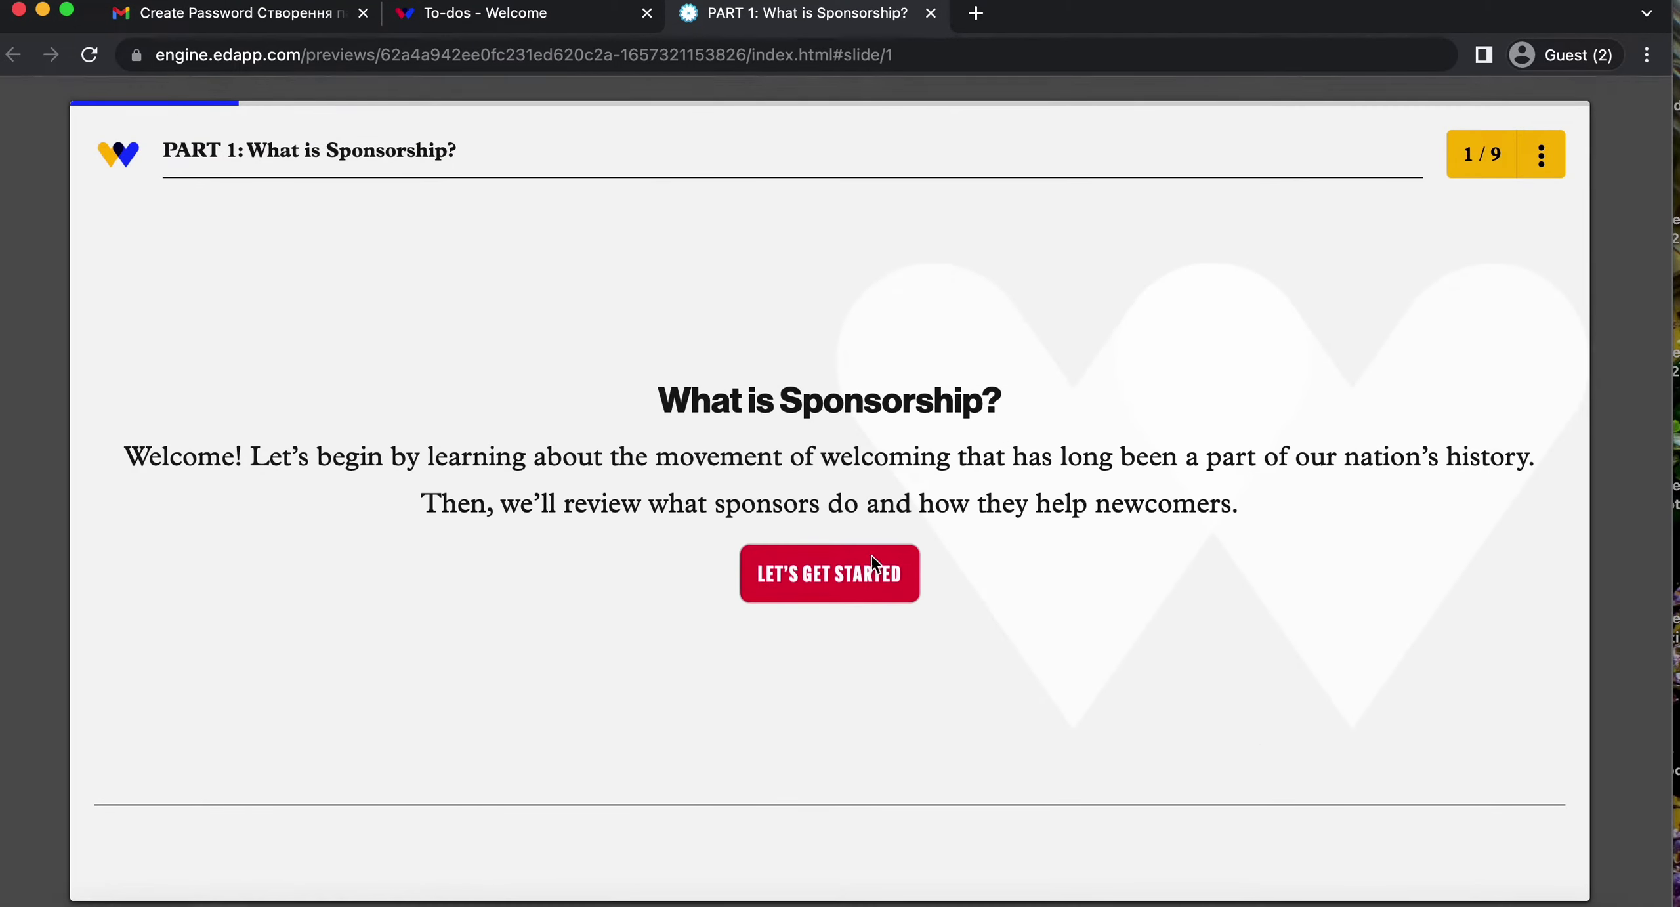
Start the Part 1: What is Sponsorship? training lesson.
{"action": "left_click", "coordinate": [817, 584]}
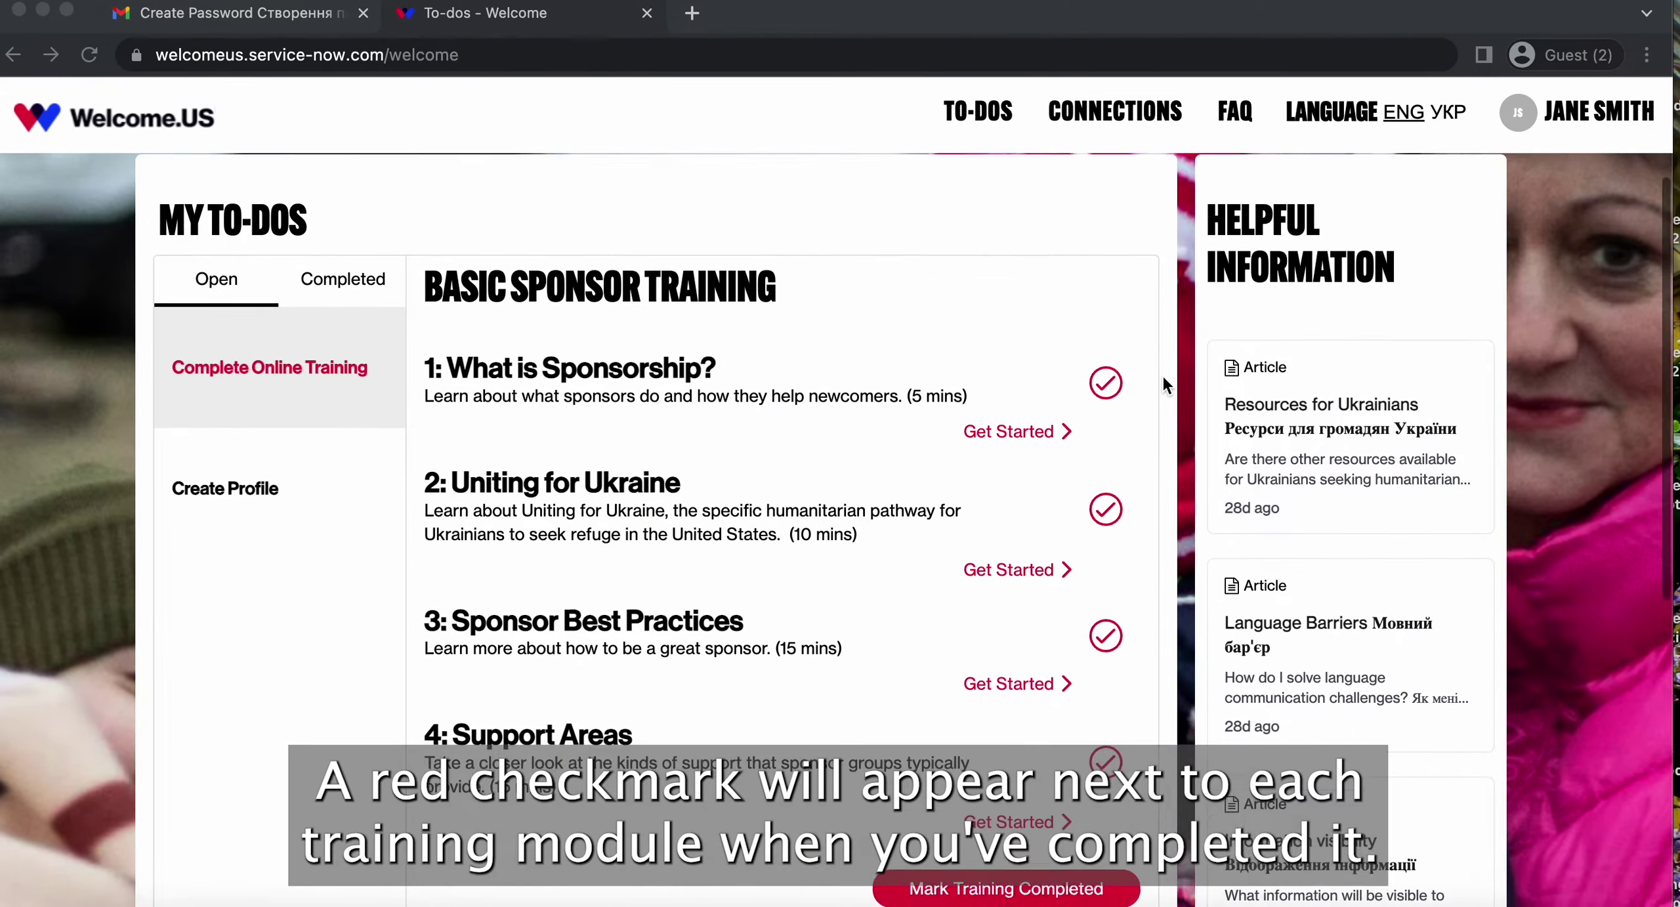
Mark the Basic Sponsor Training as completed below the modules.
{"action": "scroll", "coordinate": [1163, 379], "scroll_direction": "down", "scroll_amount": 2}
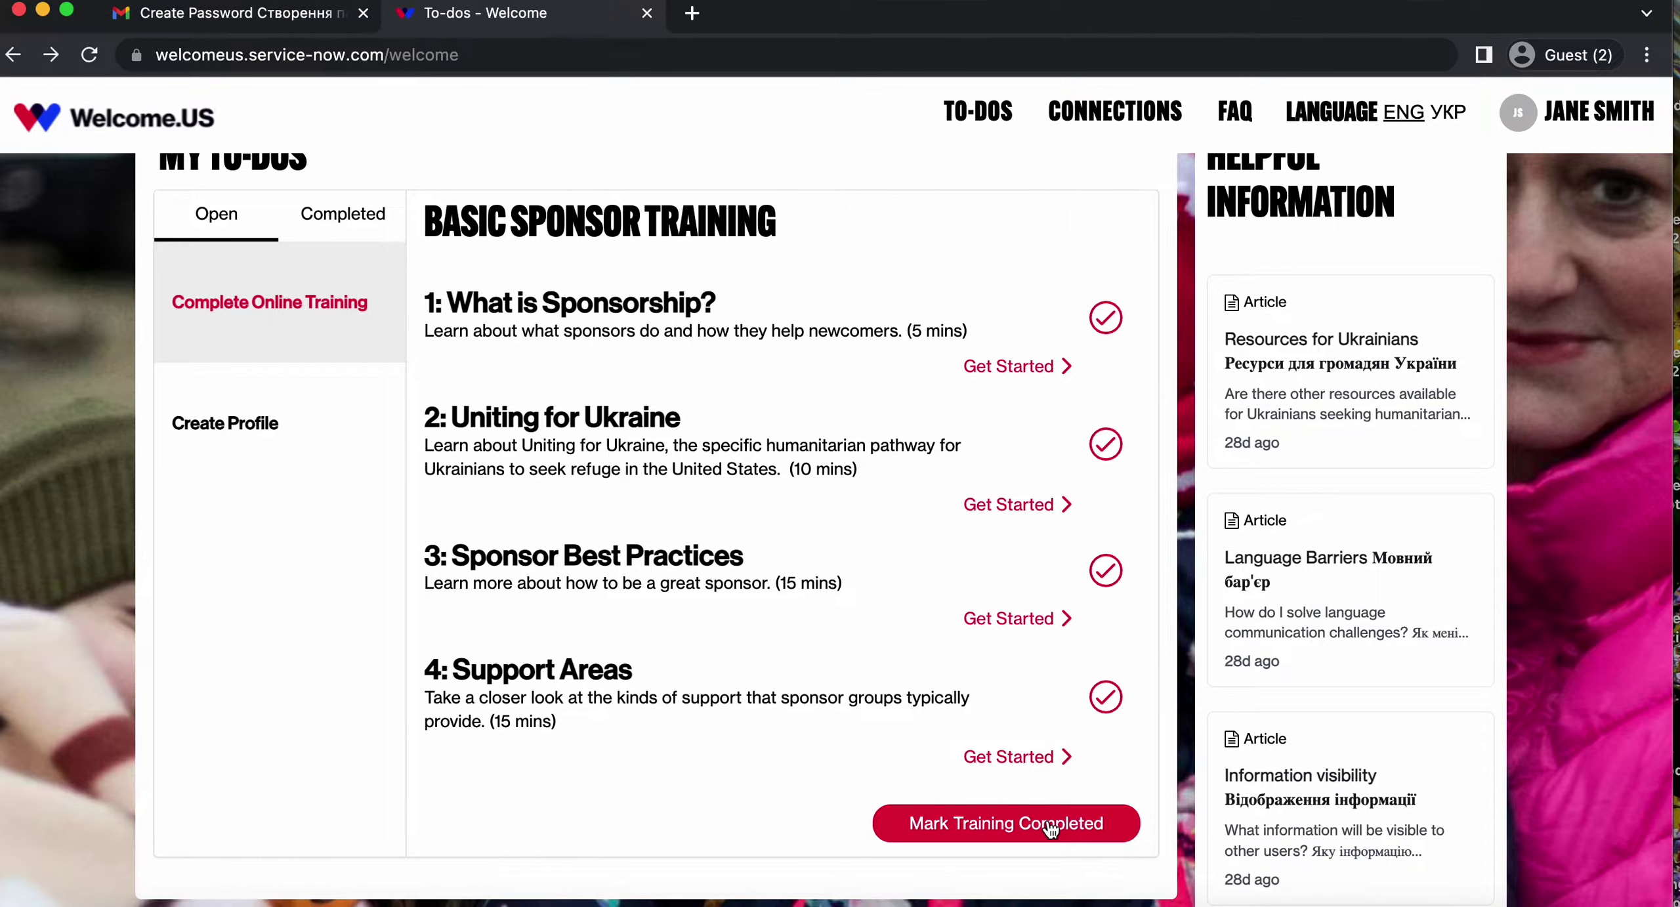
{"action": "left_click", "coordinate": [1048, 826]}
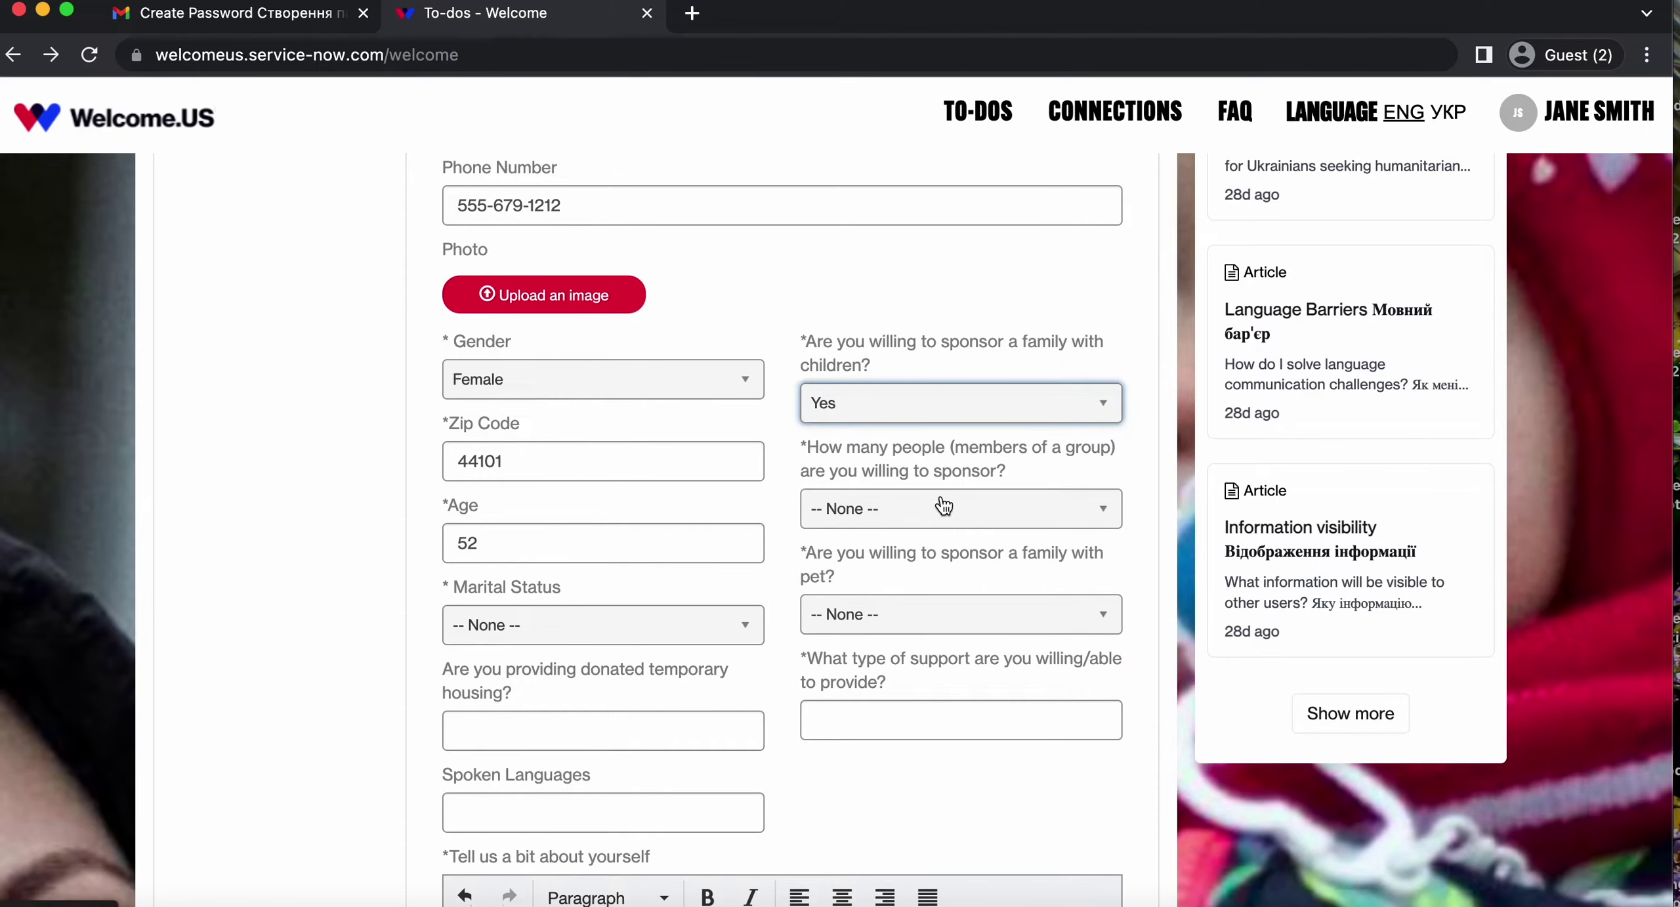
Choose to sponsor 3 people and fill the remaining profile fields through About Yourself.
{"action": "left_click", "coordinate": [944, 498]}
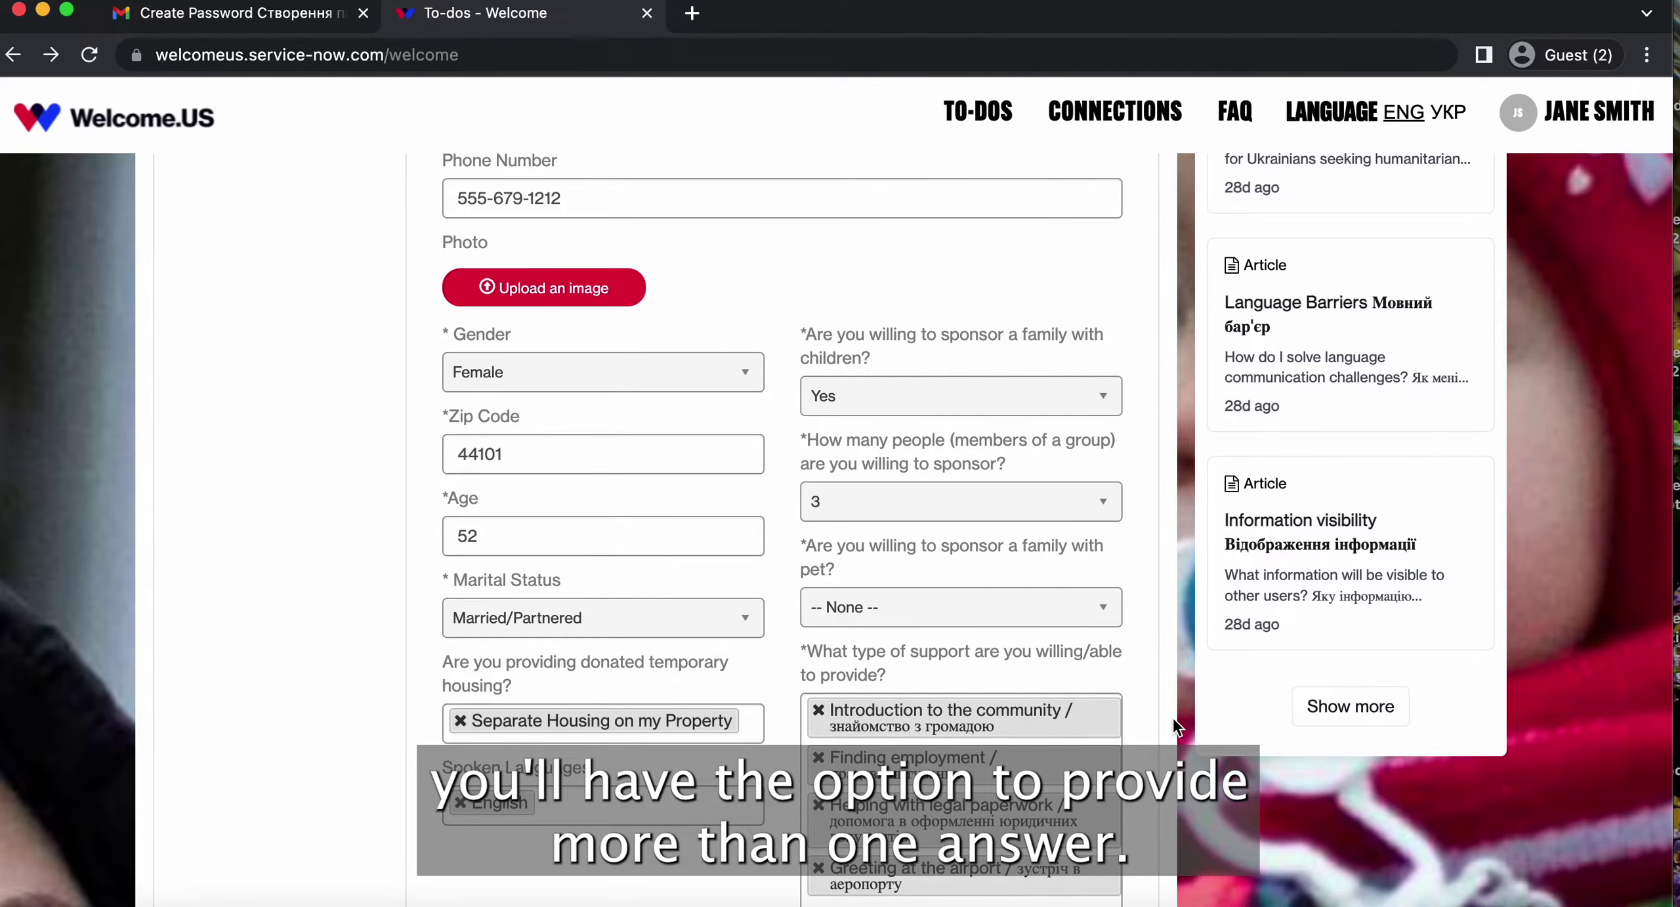
{"action": "scroll", "coordinate": [1174, 722], "scroll_direction": "down", "scroll_amount": 3}
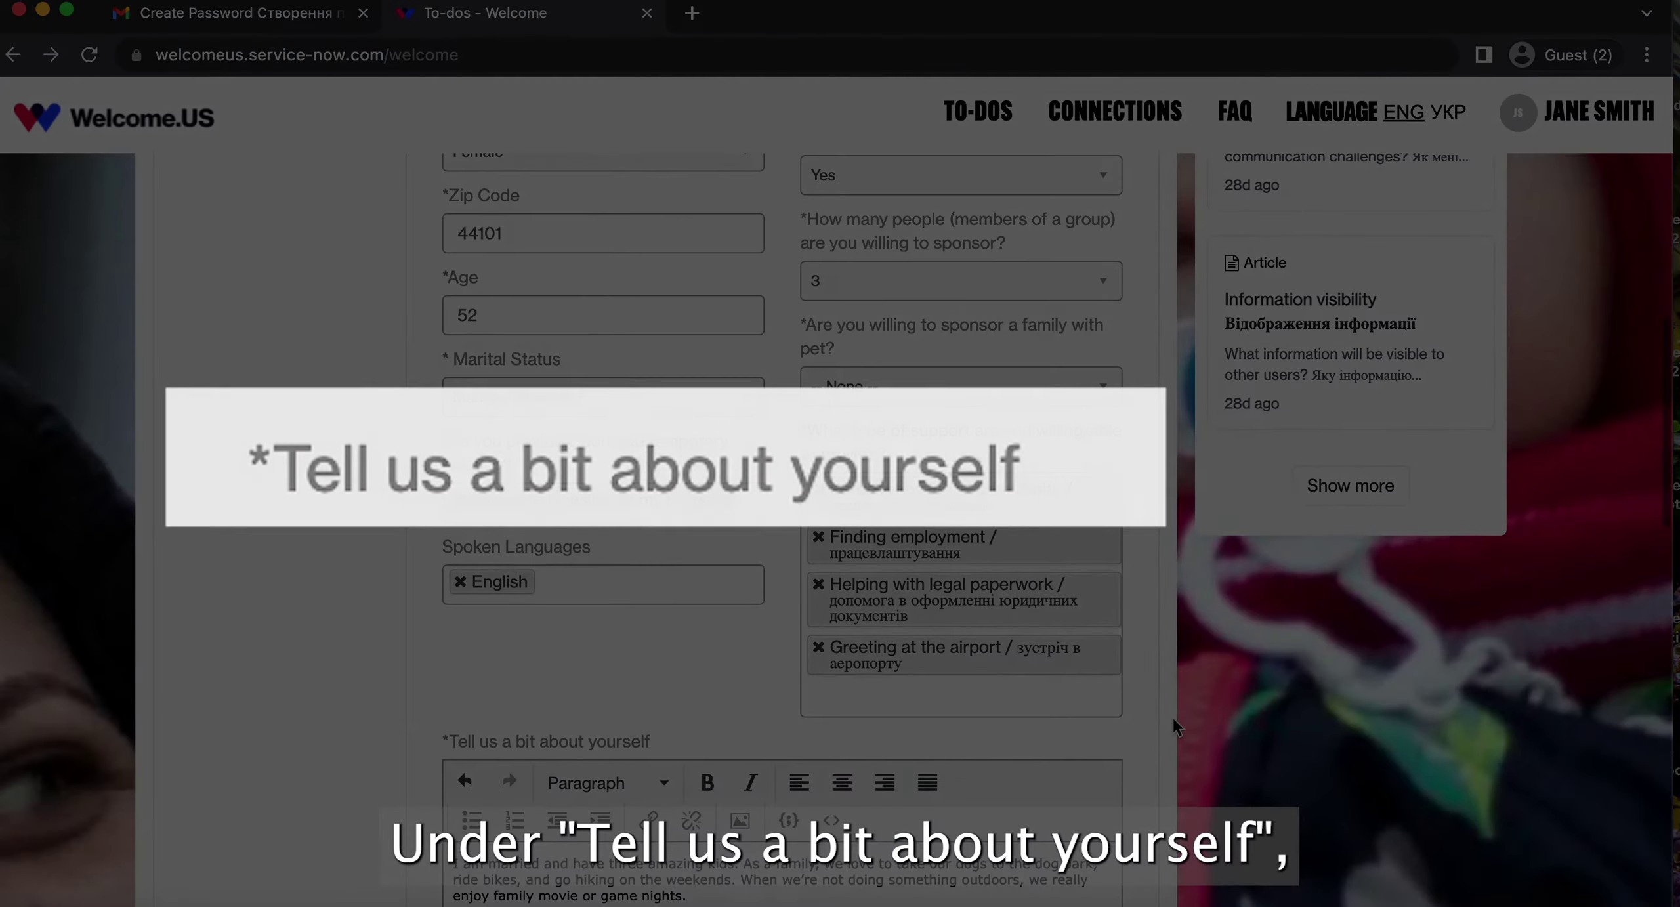
{"action": "scroll", "coordinate": [1174, 722], "scroll_direction": "down", "scroll_amount": 2}
{"action": "scroll", "coordinate": [1175, 722], "scroll_direction": "down", "scroll_amount": 2}
{"action": "scroll", "coordinate": [1173, 716], "scroll_direction": "down", "scroll_amount": 1}
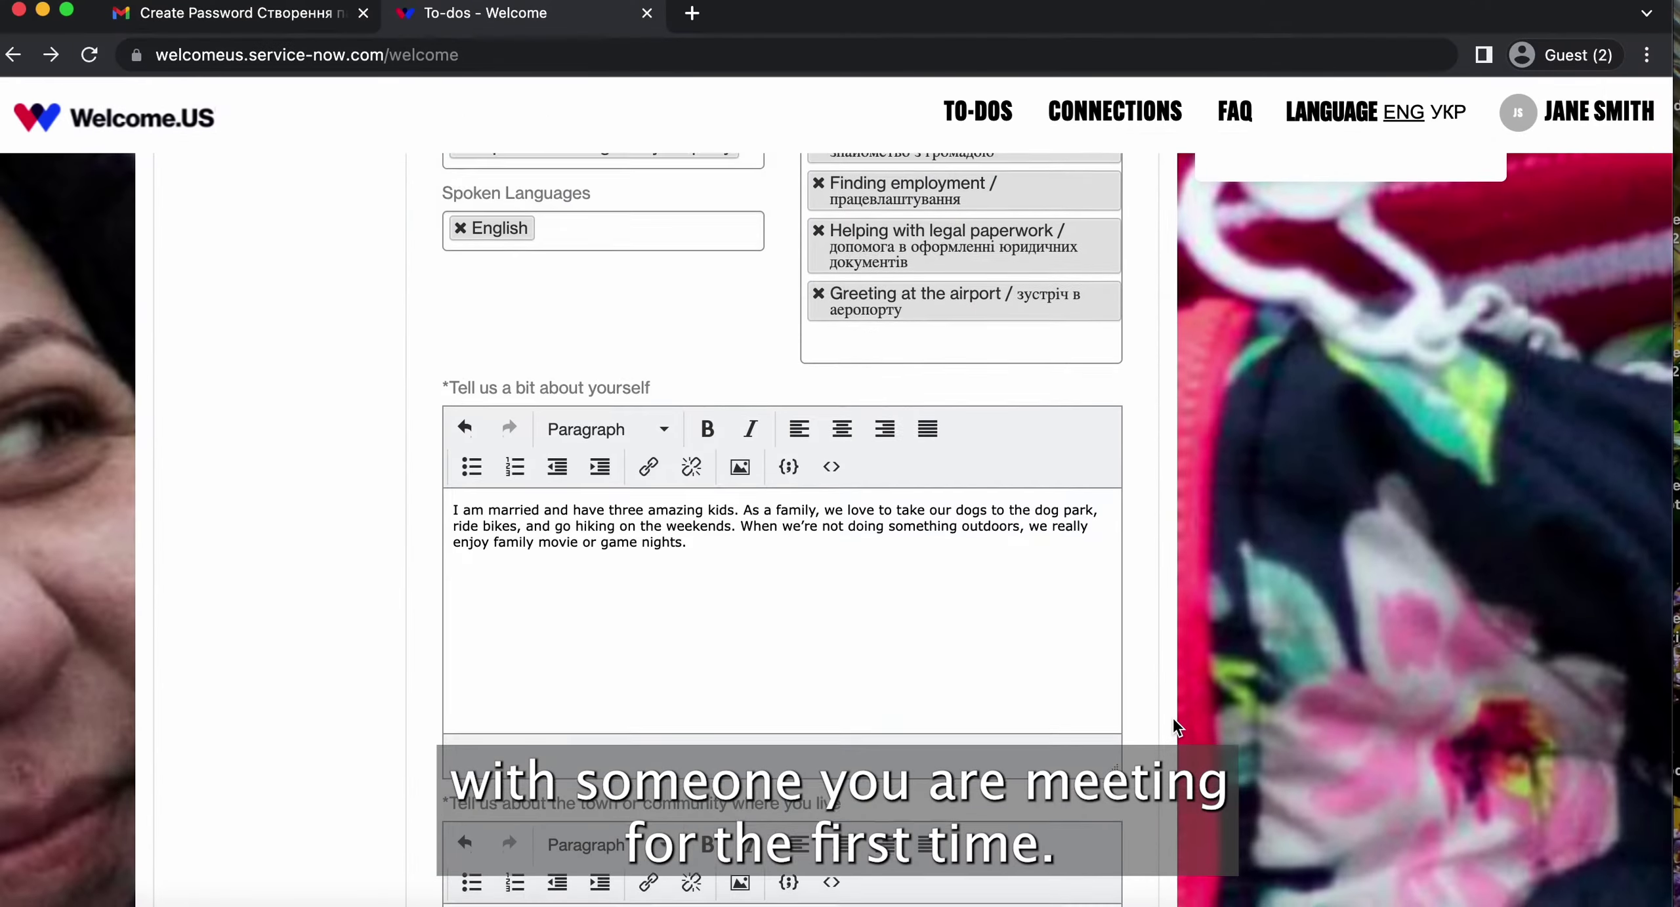
{"action": "scroll", "coordinate": [1174, 719], "scroll_direction": "down", "scroll_amount": 3}
{"action": "scroll", "coordinate": [1173, 719], "scroll_direction": "down", "scroll_amount": 2}
Answer No for supporting-group membership and choose None / Жодного as affiliated organization.
{"action": "scroll", "coordinate": [1173, 720], "scroll_direction": "down", "scroll_amount": 1}
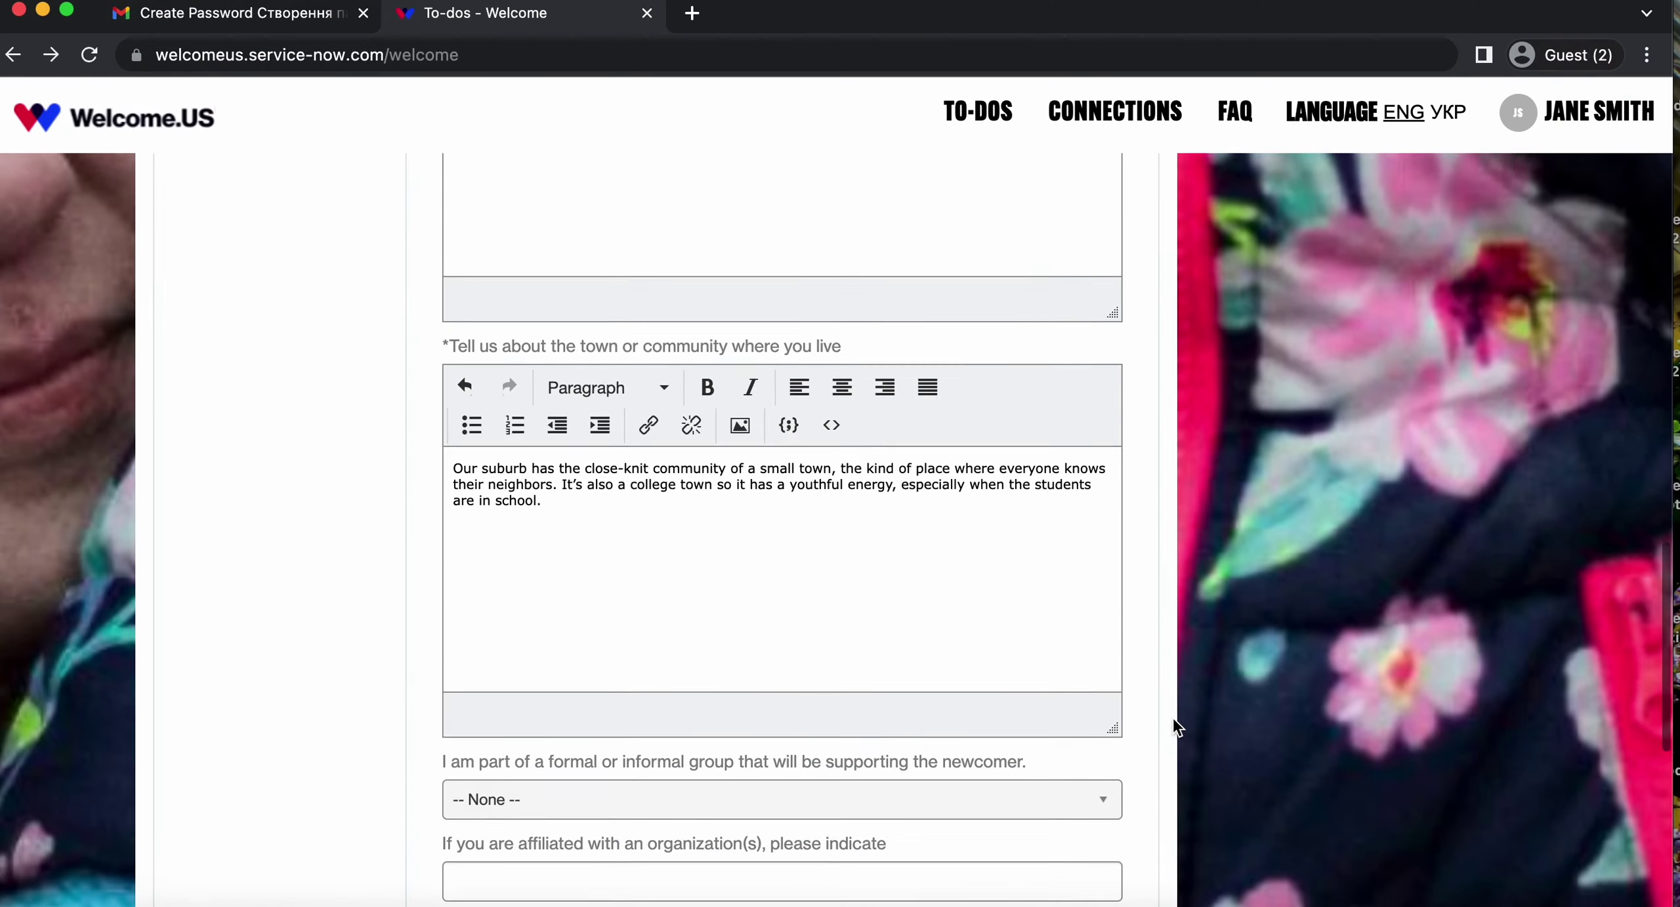
{"action": "scroll", "coordinate": [1173, 719], "scroll_direction": "down", "scroll_amount": 3}
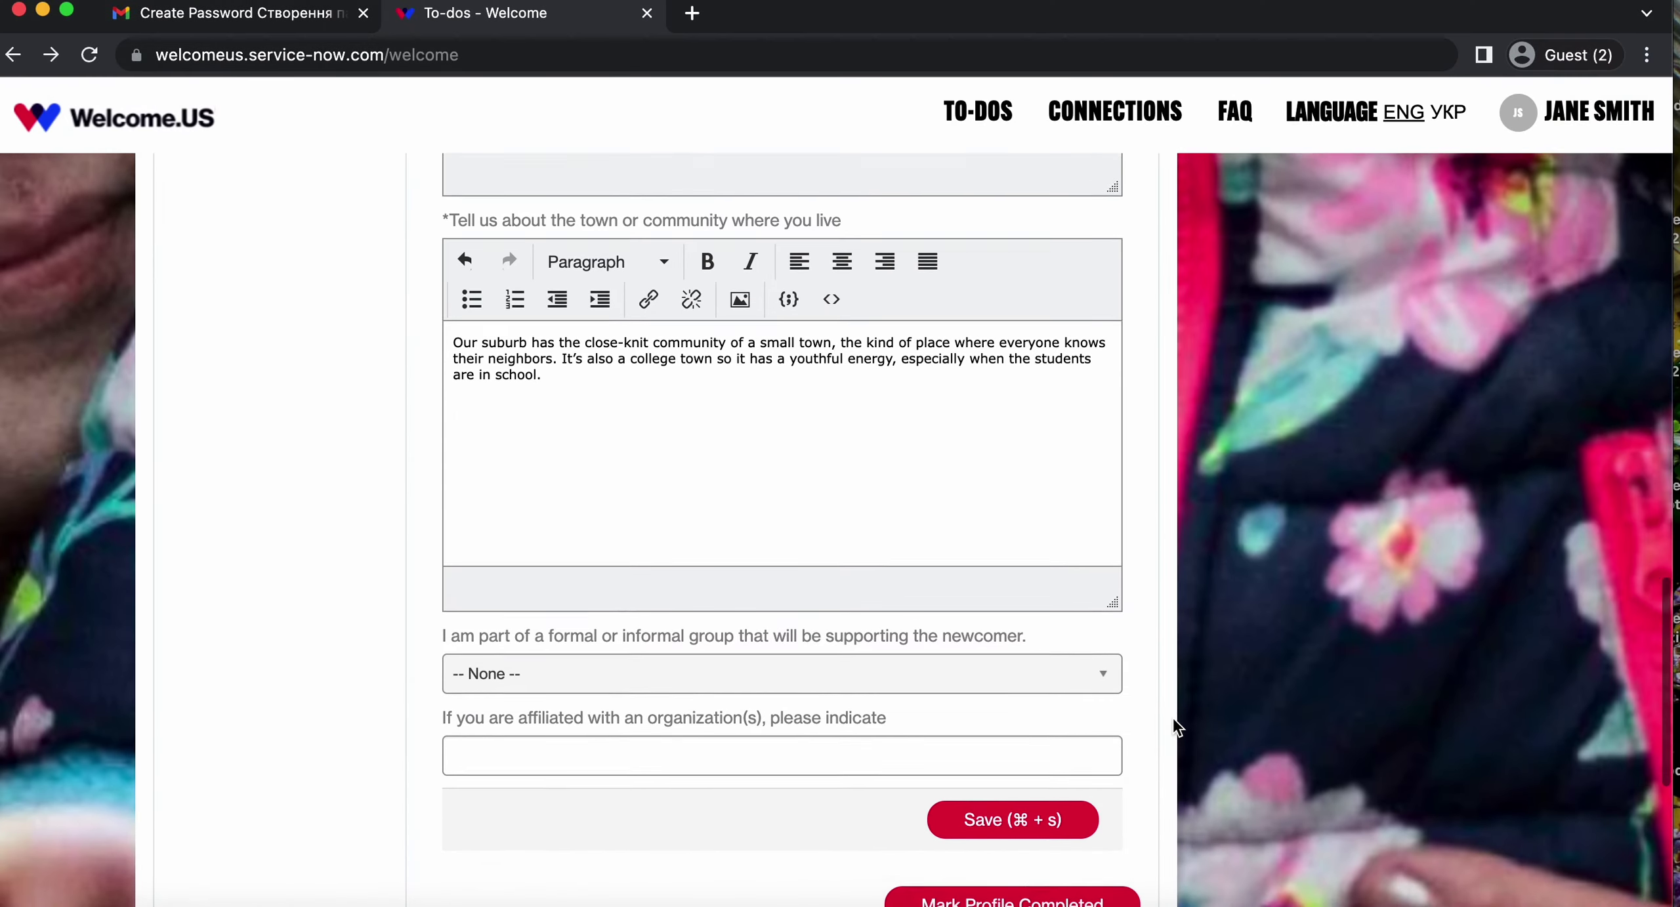
{"action": "scroll", "coordinate": [1173, 717], "scroll_direction": "down", "scroll_amount": 2}
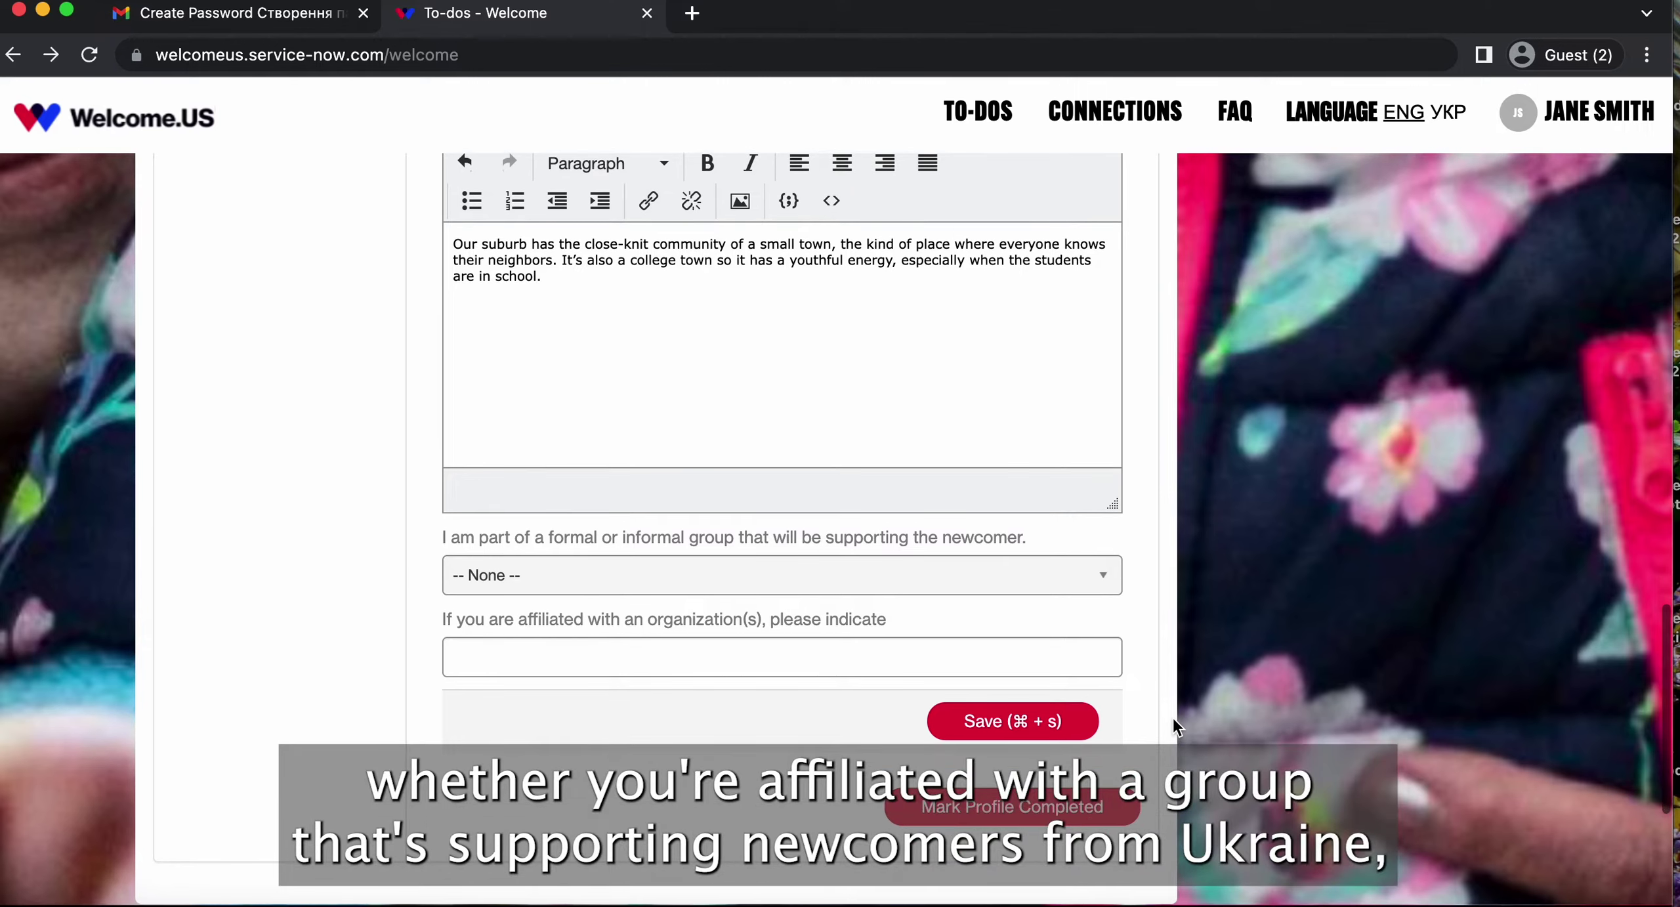
{"action": "left_click", "coordinate": [567, 571]}
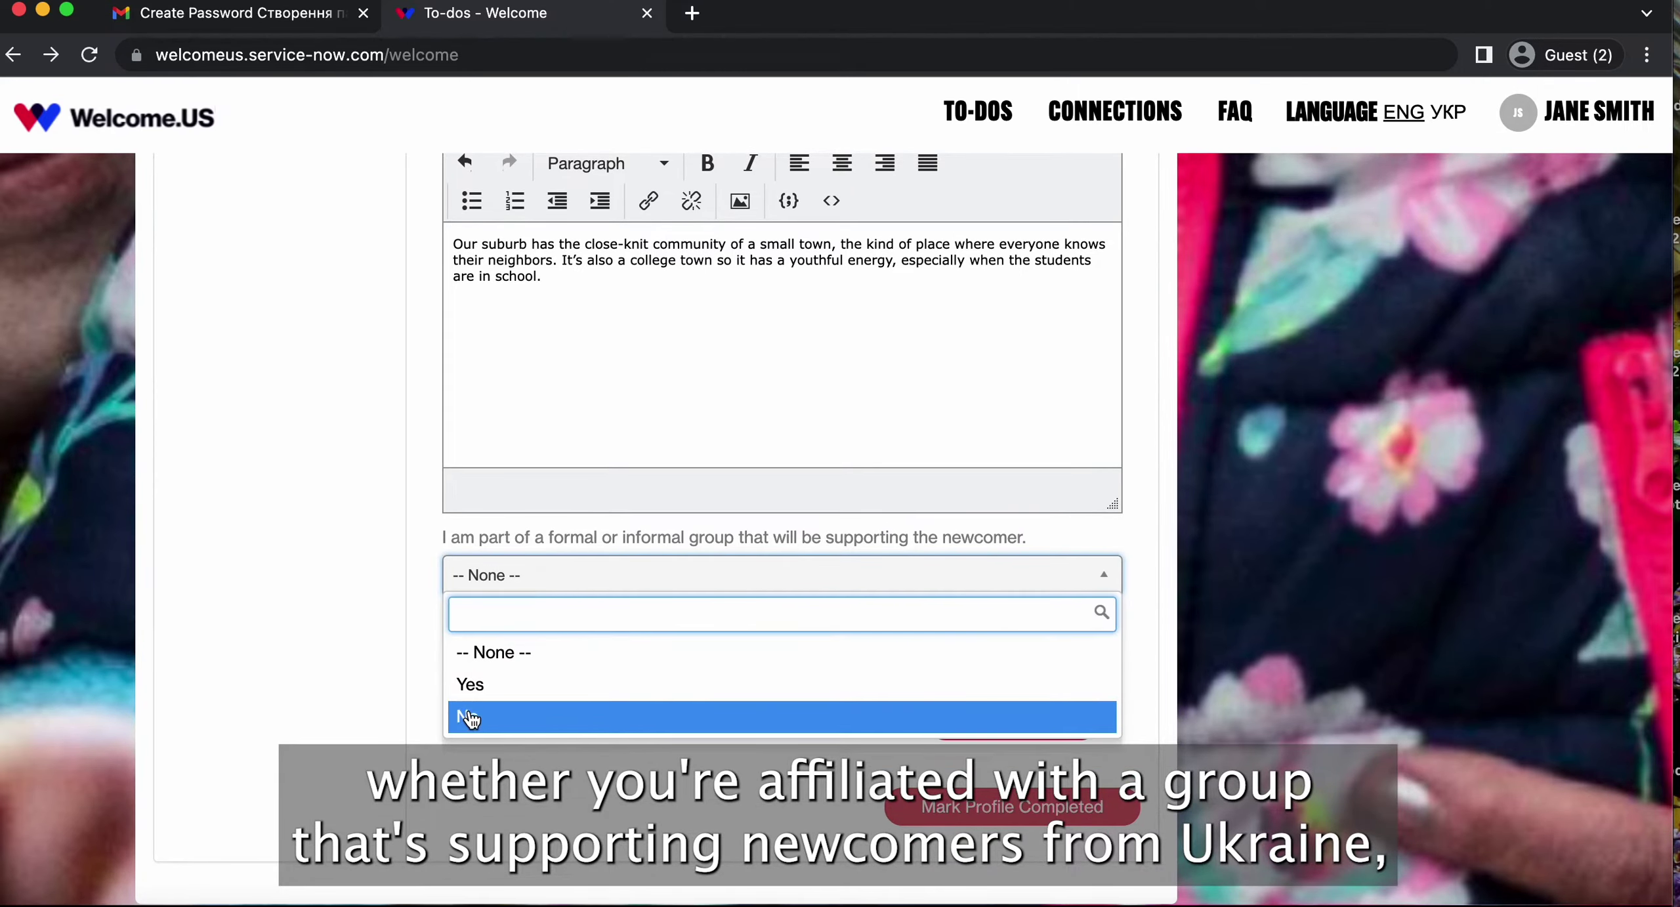
{"action": "left_click", "coordinate": [470, 717]}
{"action": "left_click", "coordinate": [525, 652]}
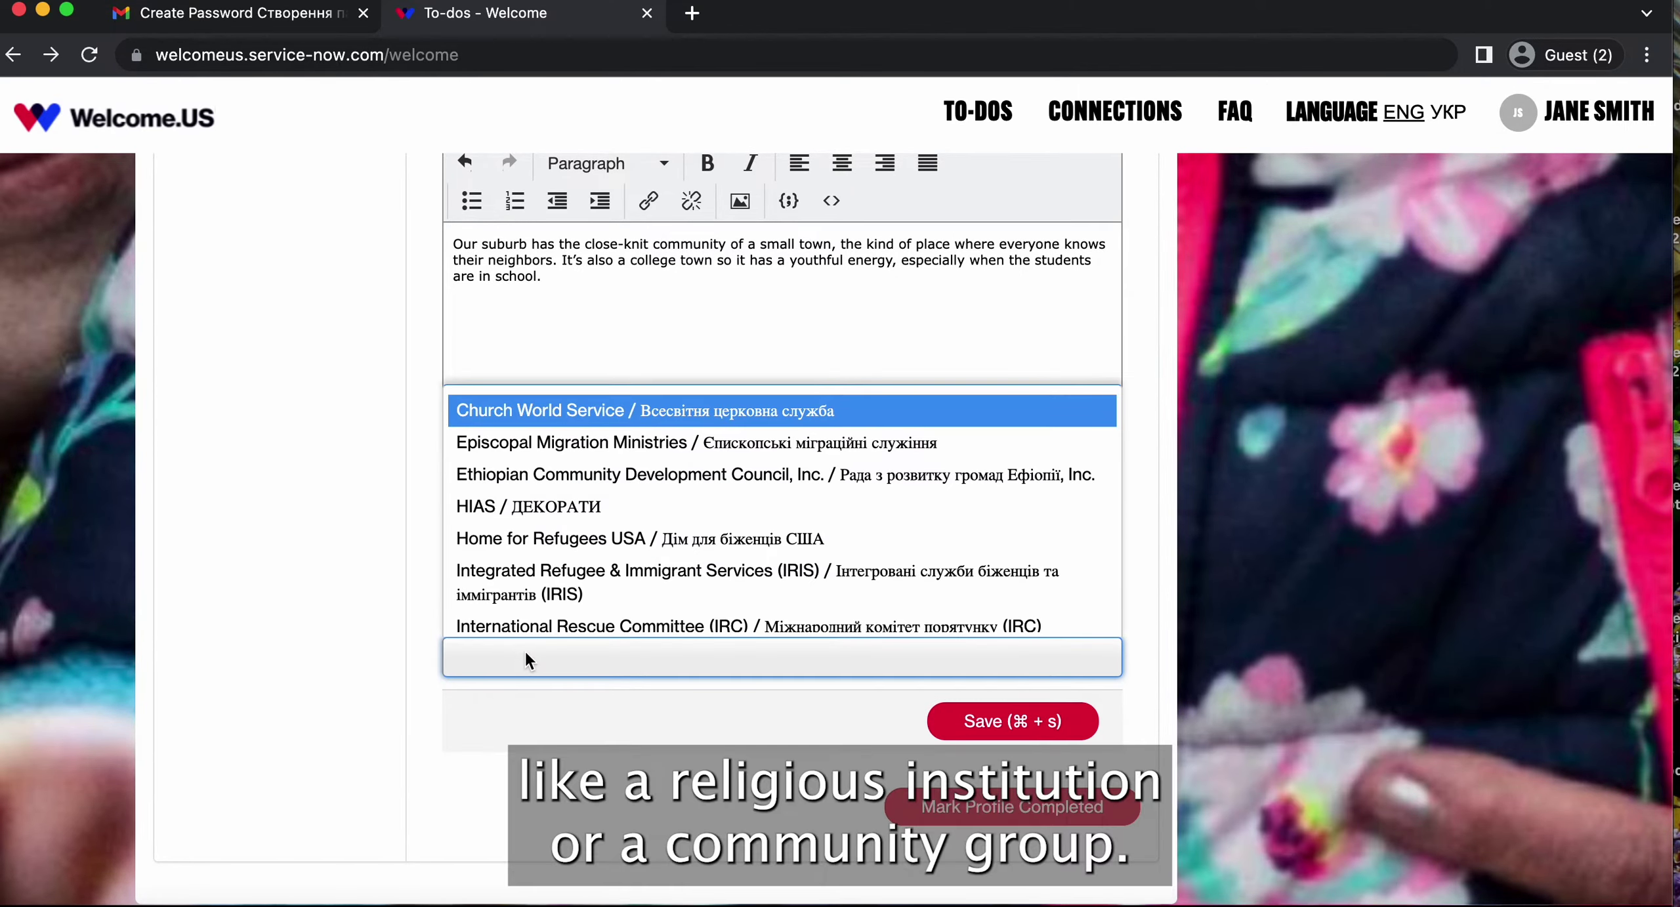
{"action": "scroll", "coordinate": [542, 574], "scroll_direction": "down", "scroll_amount": 3}
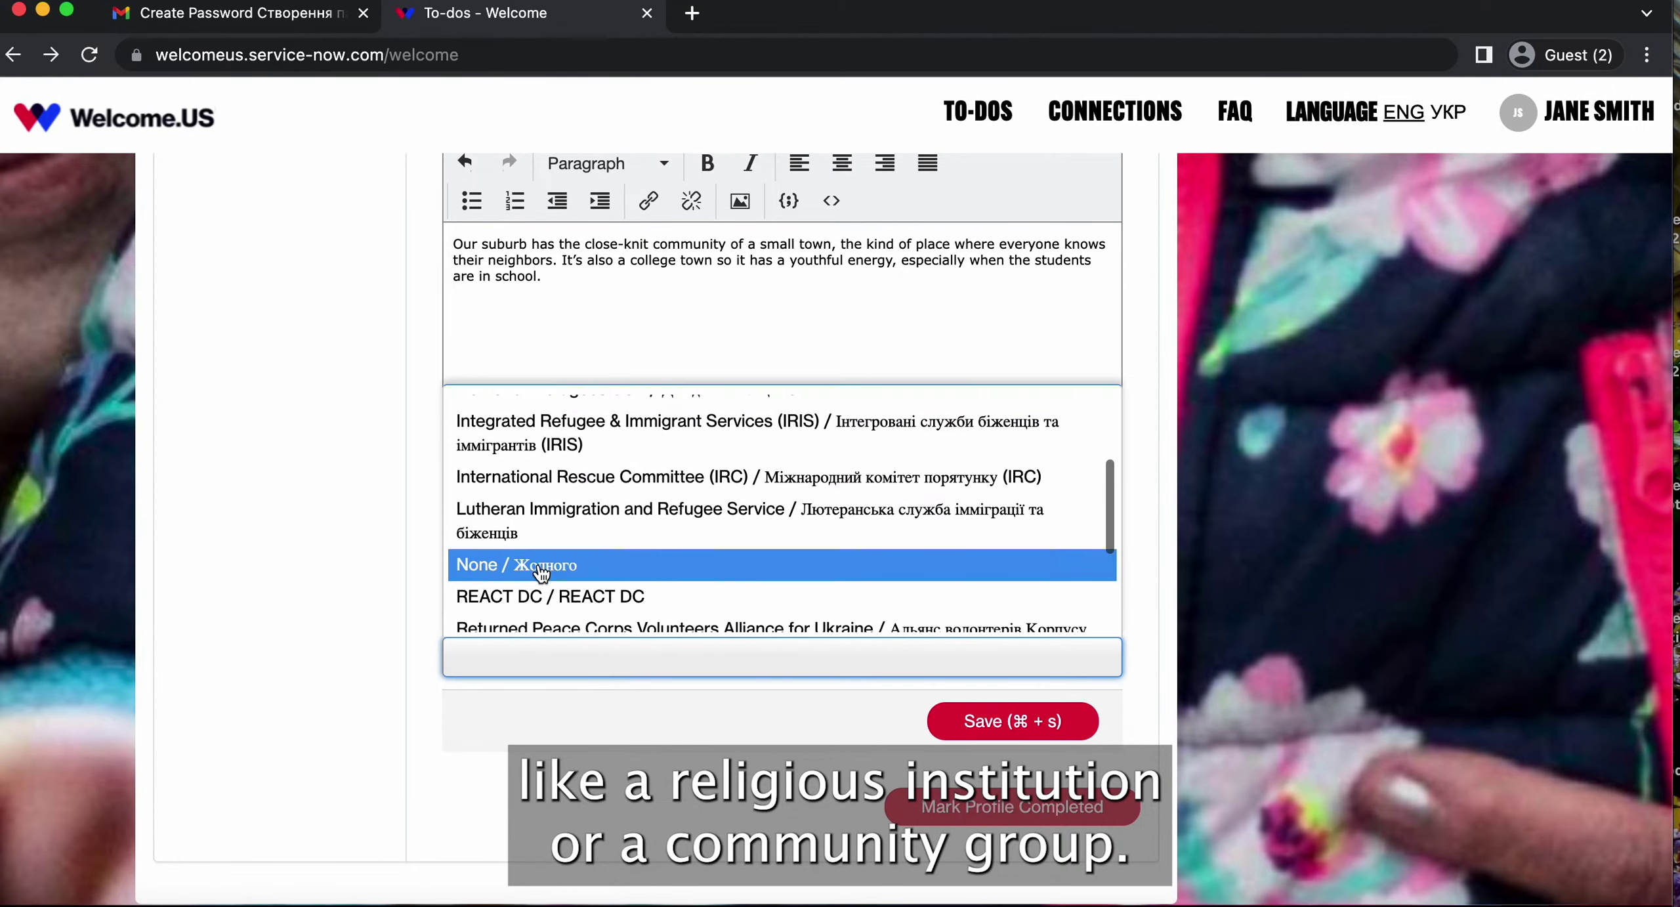
{"action": "left_click", "coordinate": [541, 575]}
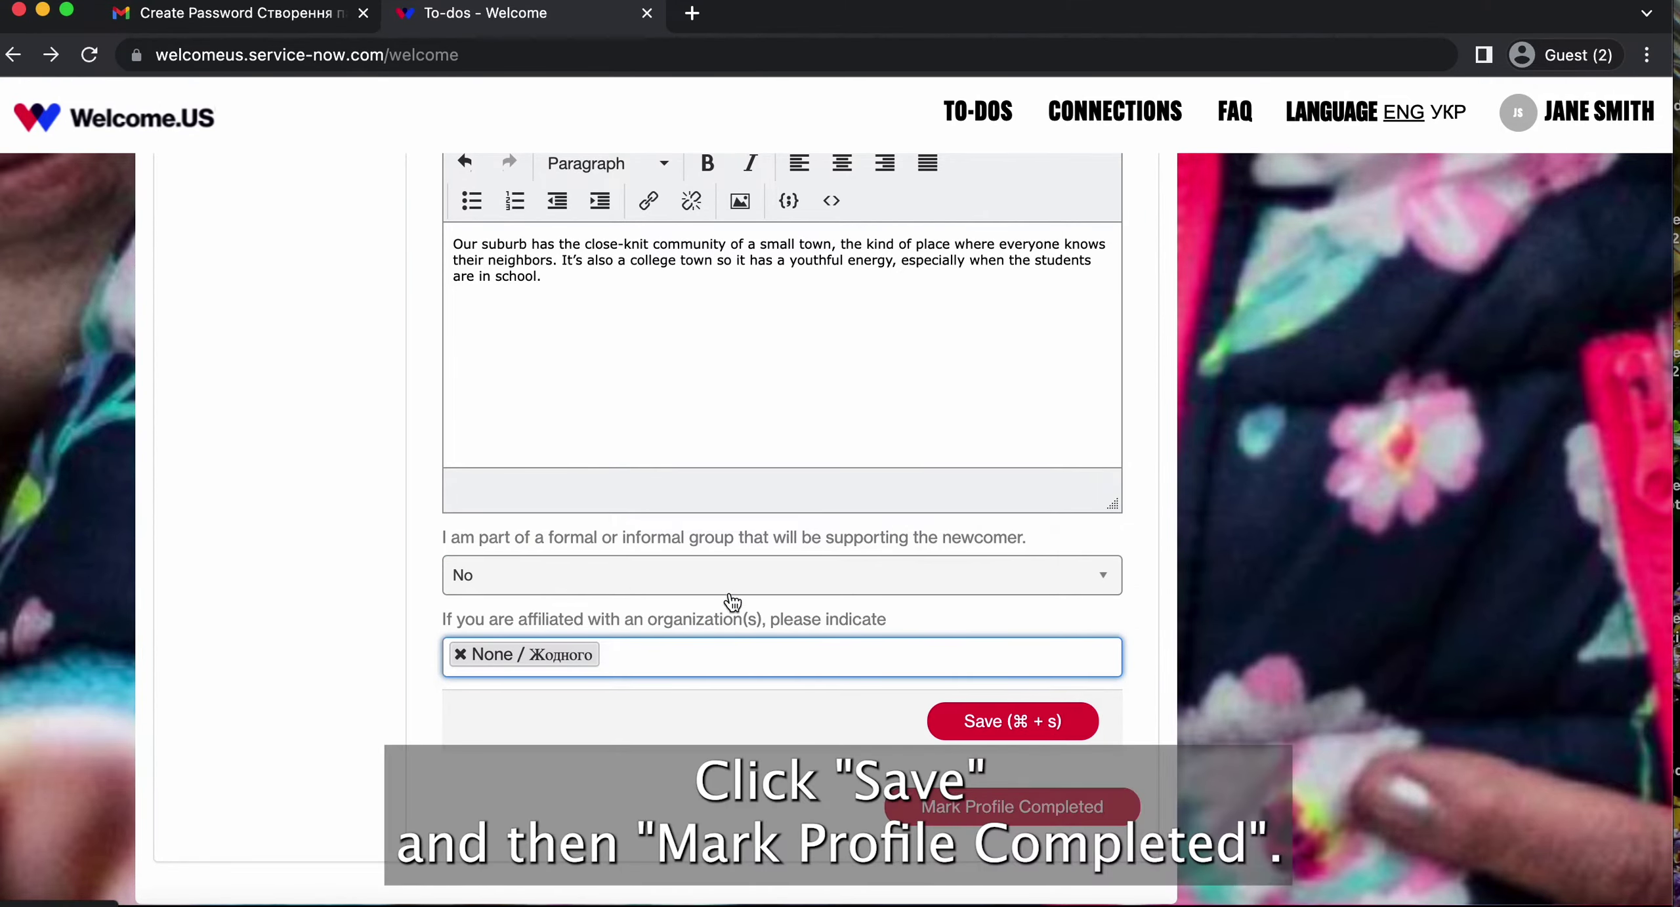
Save the profile, then answer the required pet sponsorship question and save again.
{"action": "left_click", "coordinate": [984, 727]}
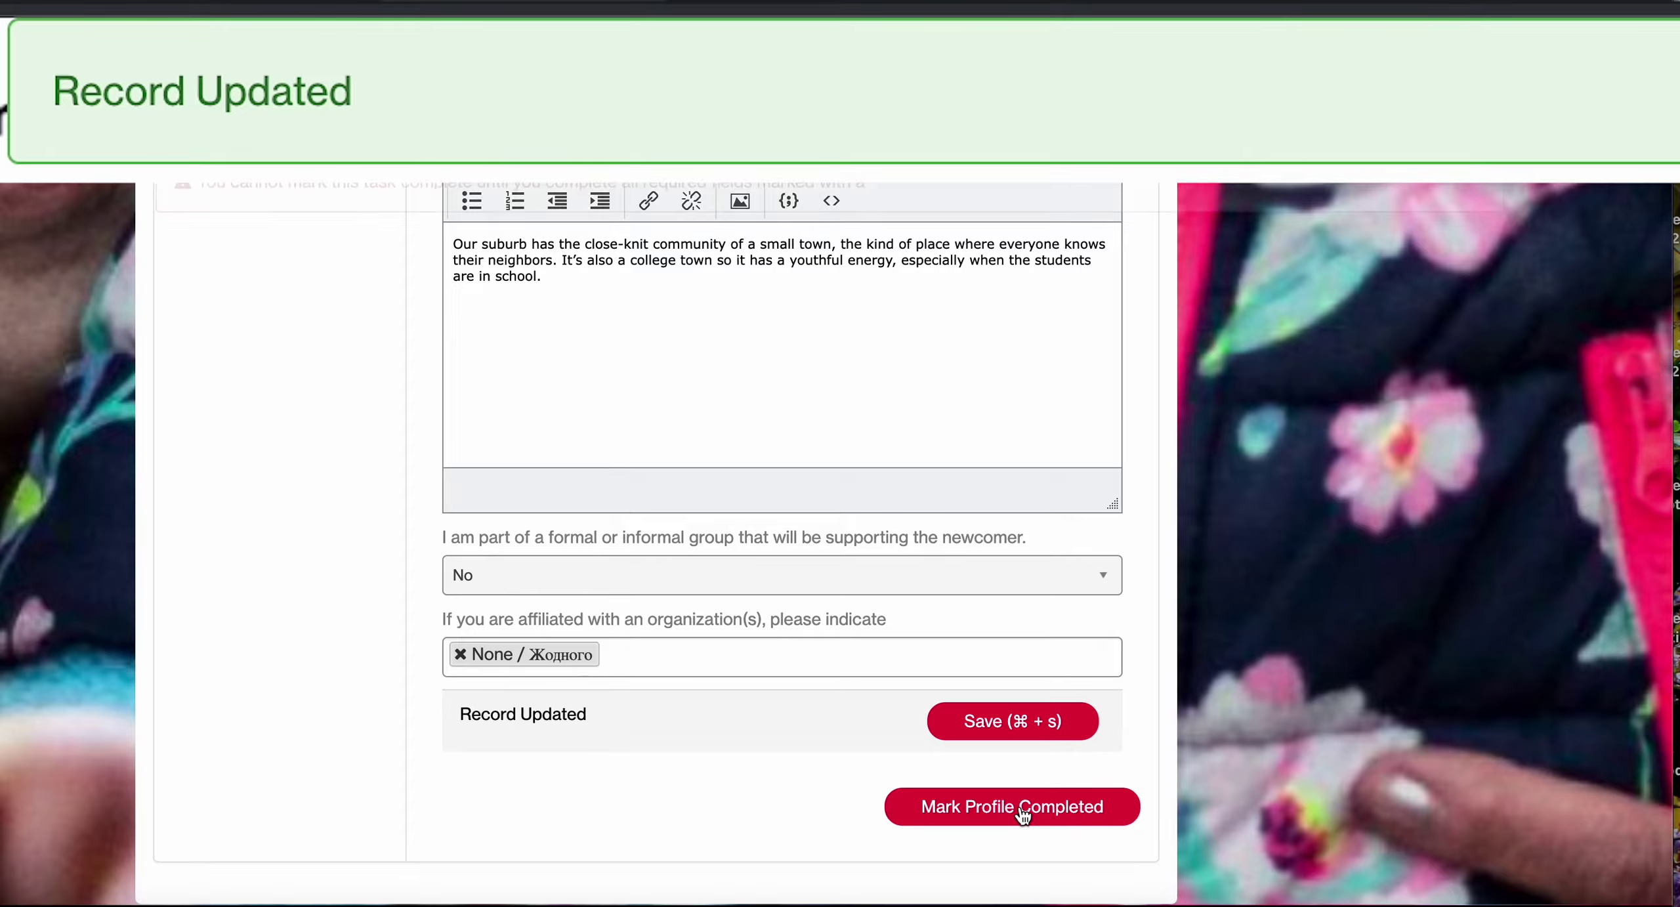
{"action": "left_click", "coordinate": [1022, 811]}
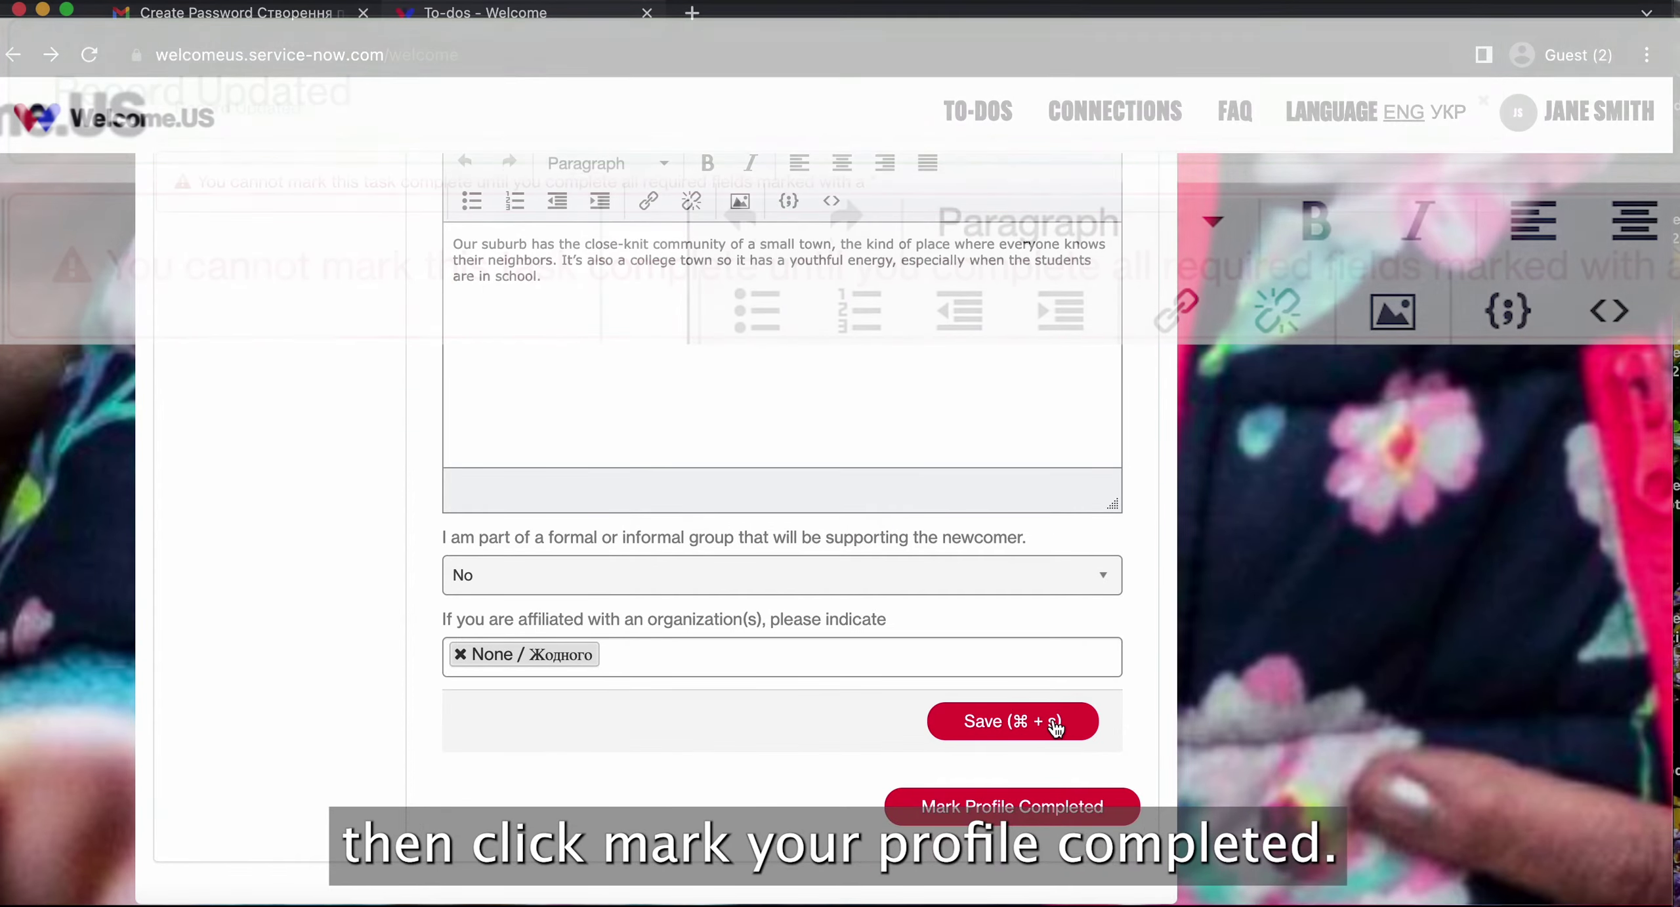
{"action": "scroll", "coordinate": [1050, 728], "scroll_direction": "up", "scroll_amount": 3}
{"action": "scroll", "coordinate": [1052, 712], "scroll_direction": "up", "scroll_amount": 4}
{"action": "scroll", "coordinate": [1053, 711], "scroll_direction": "up", "scroll_amount": 5}
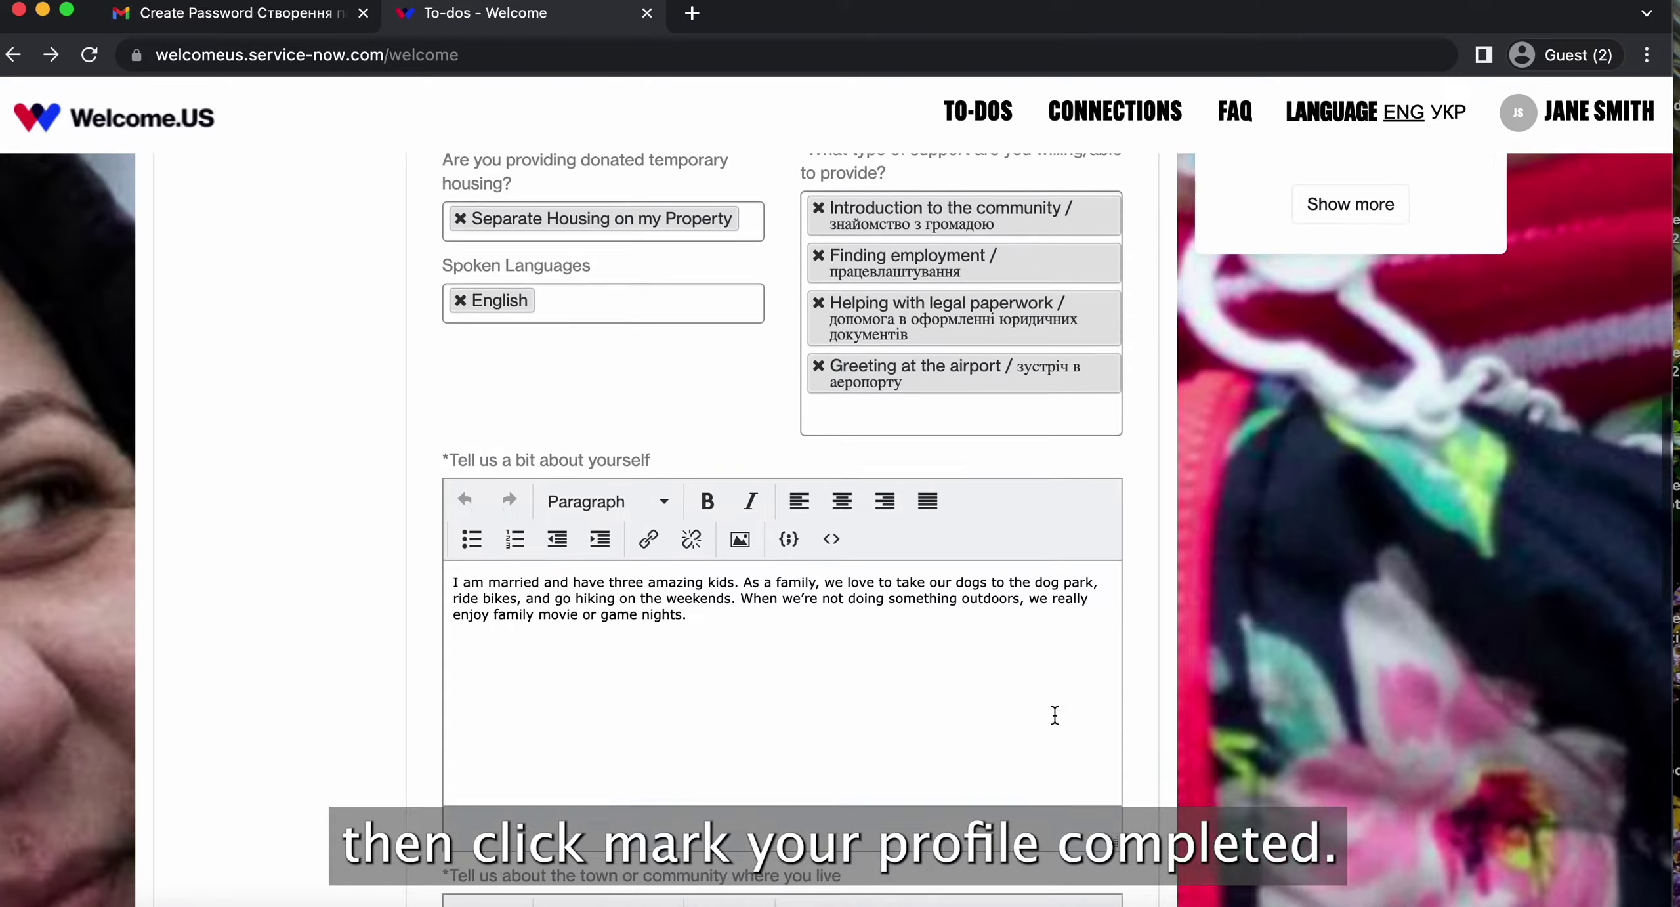
{"action": "scroll", "coordinate": [1052, 711], "scroll_direction": "up", "scroll_amount": 5}
{"action": "scroll", "coordinate": [1052, 711], "scroll_direction": "up", "scroll_amount": 1}
{"action": "scroll", "coordinate": [1054, 713], "scroll_direction": "up", "scroll_amount": 1}
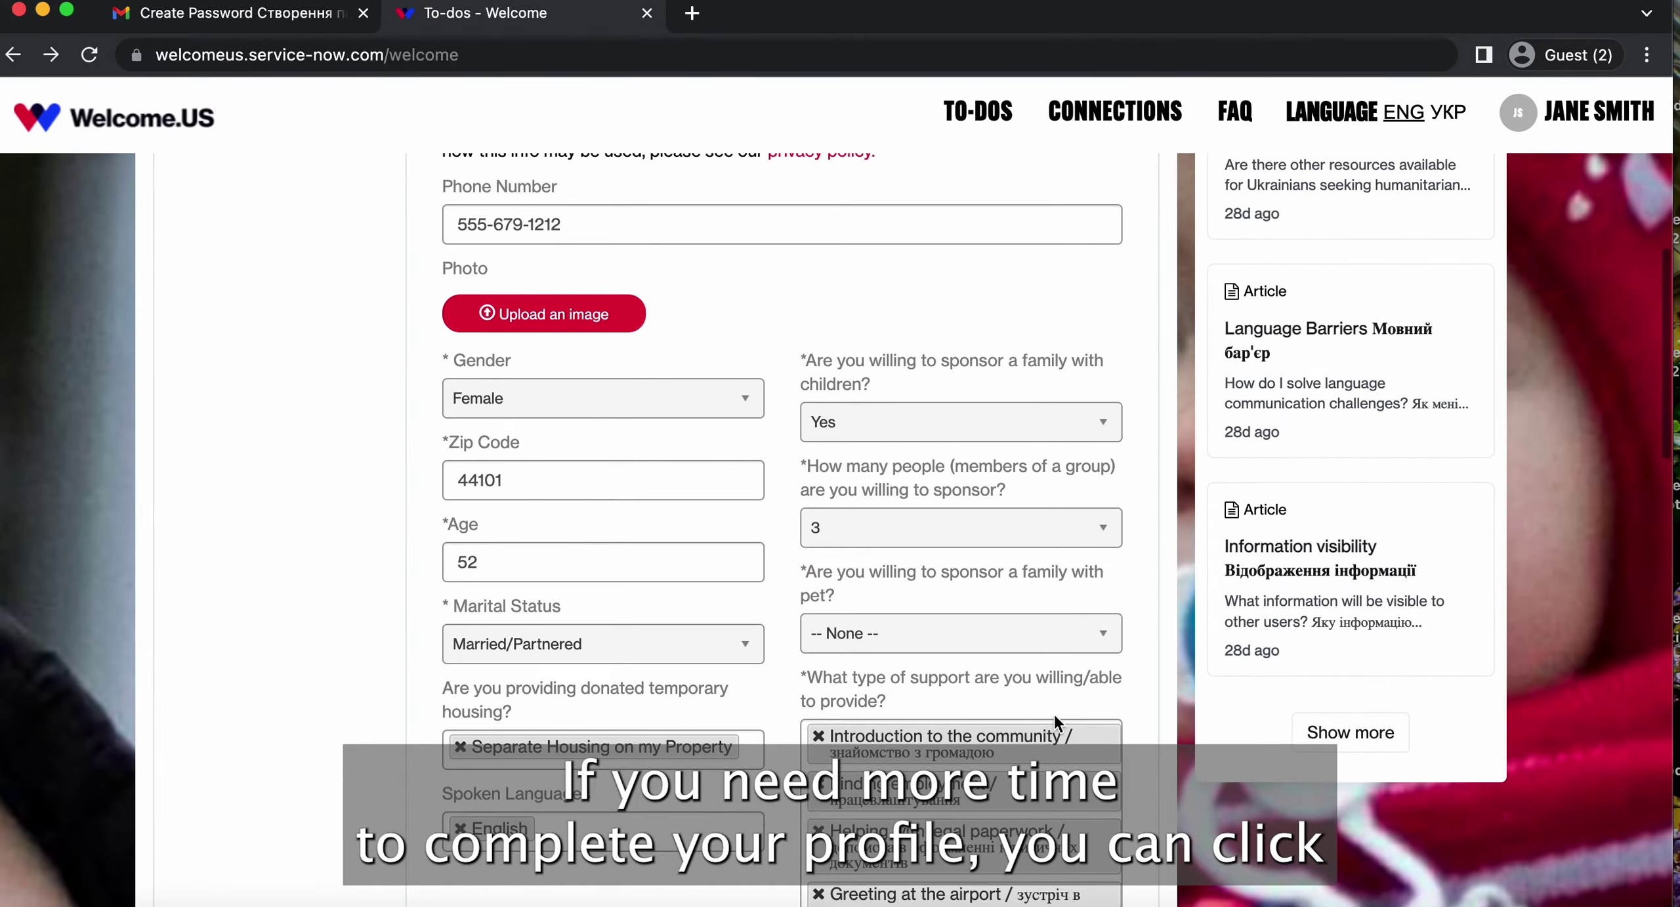
{"action": "left_click", "coordinate": [964, 632]}
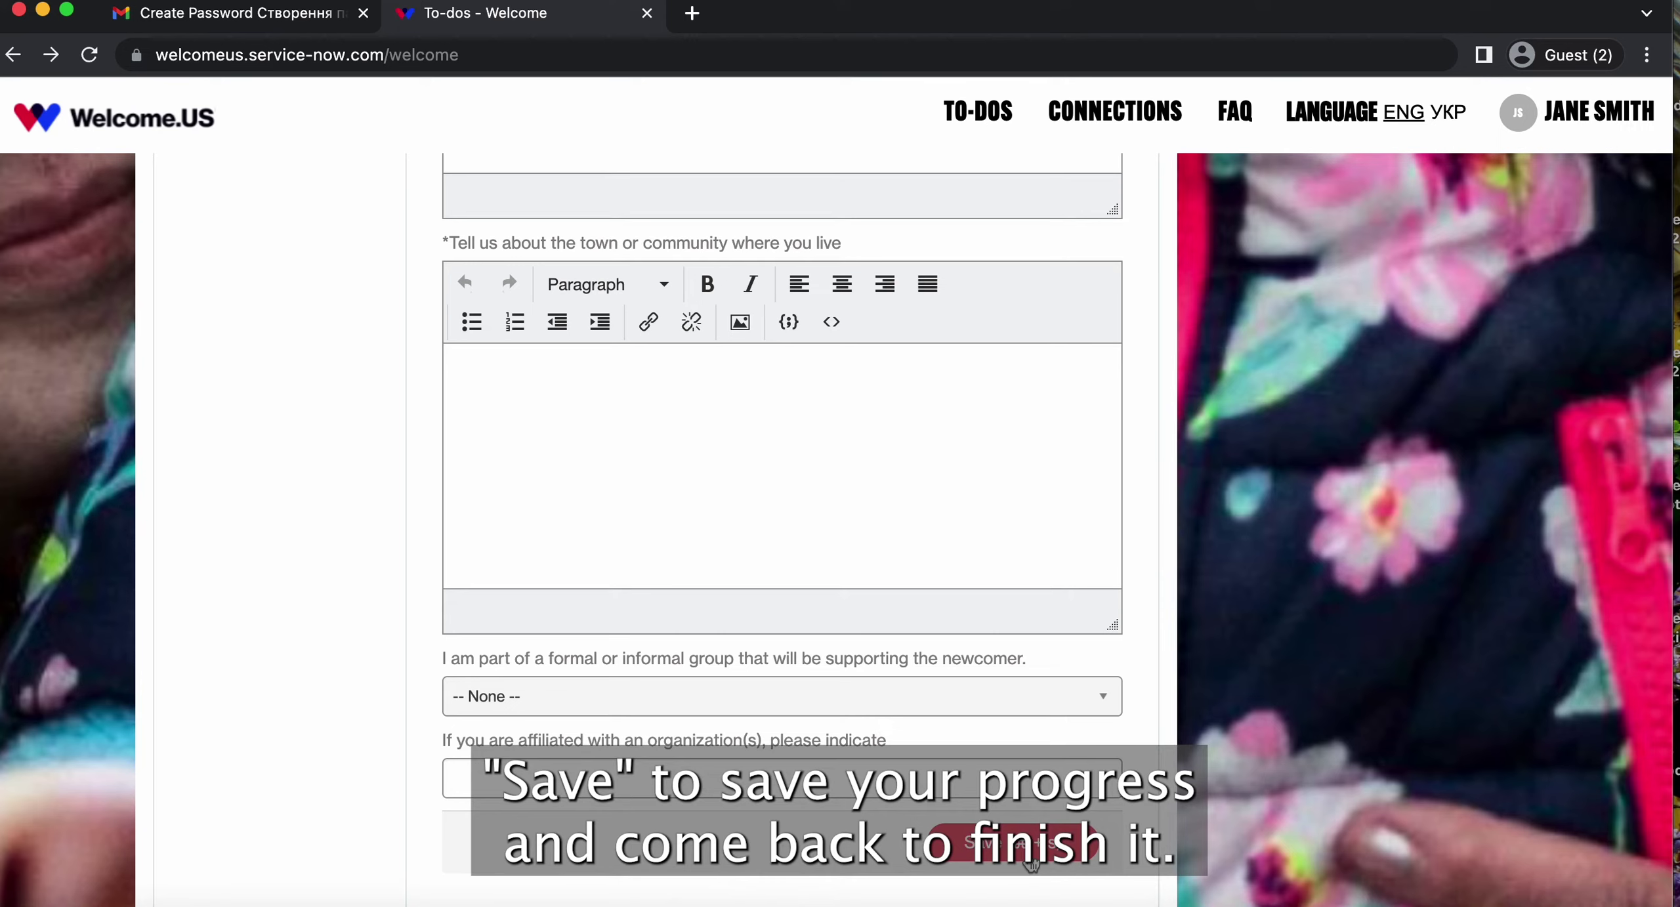
{"action": "left_click", "coordinate": [1032, 861]}
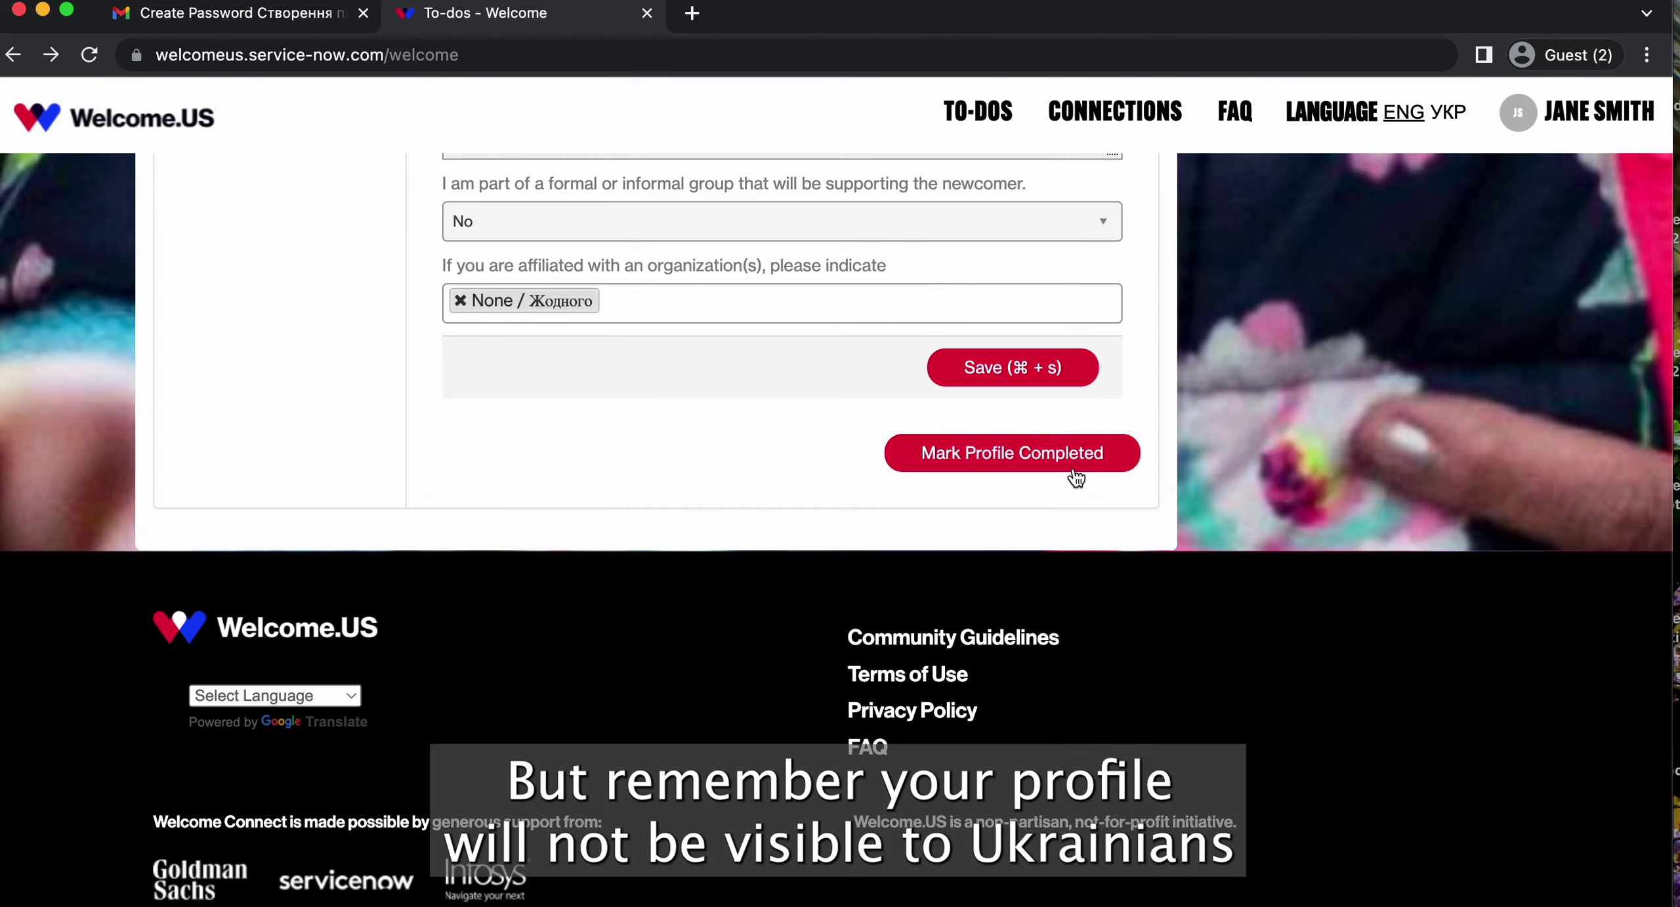
Mark the sponsor profile completed to reach the Well done! page.
{"action": "left_click", "coordinate": [1068, 457]}
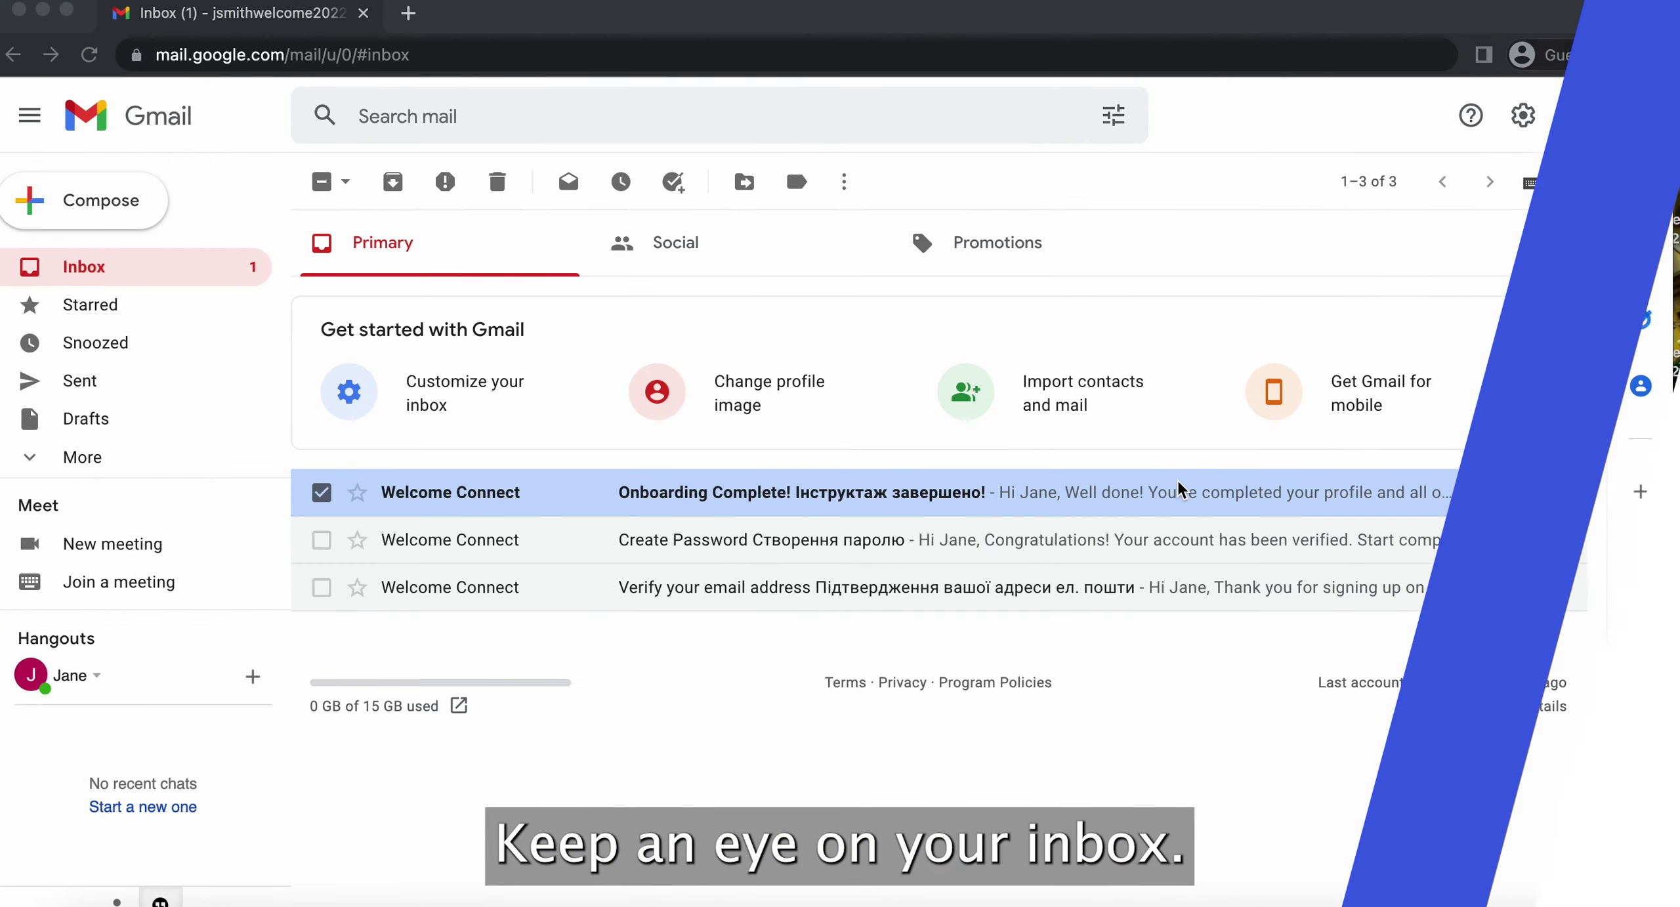
Open Welcome Connect's Onboarding Complete email in the Gmail inbox to view next steps.
{"action": "left_click", "coordinate": [1179, 502]}
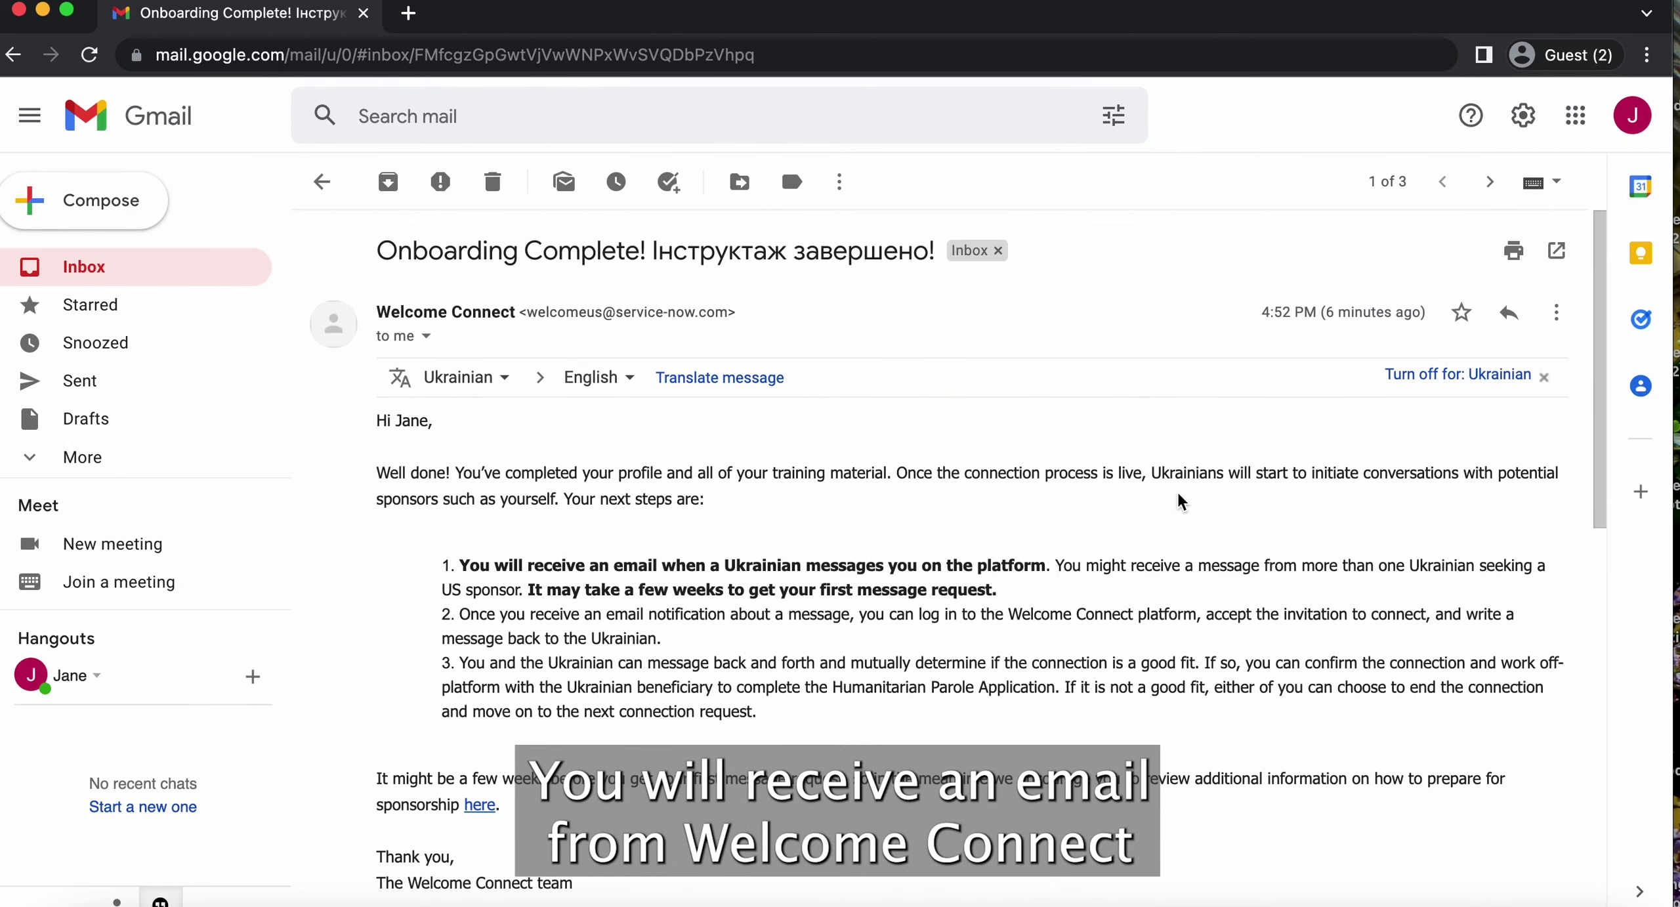